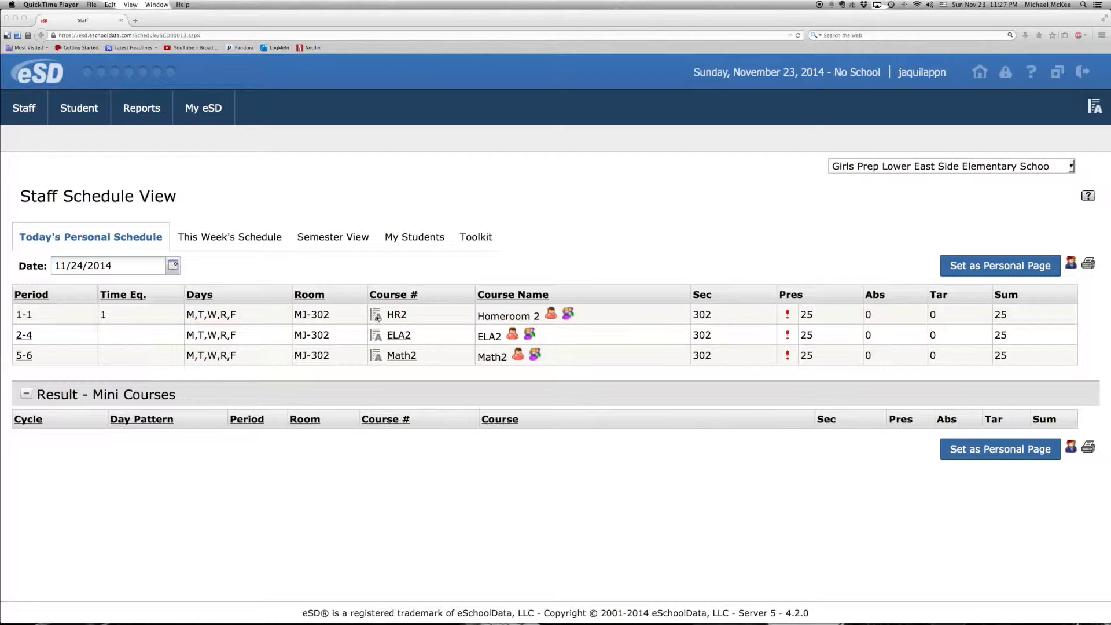
# Step: Open the Learning Standards grading grid for the Homeroom 2 (HR2) class from the staff schedule
pyautogui.click(377, 317)
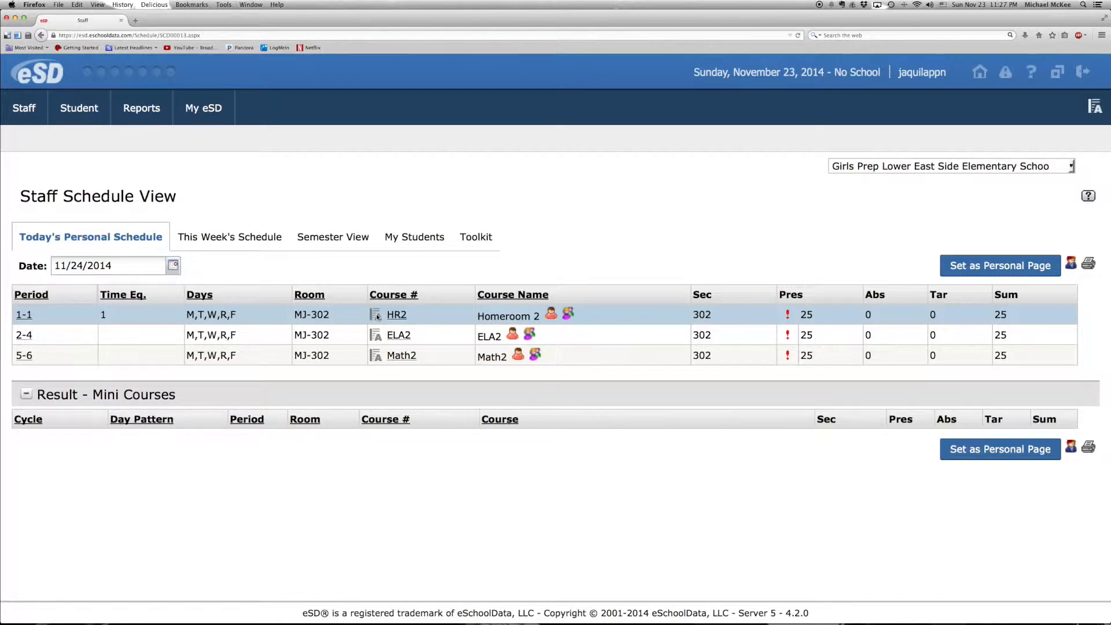
pyautogui.click(376, 315)
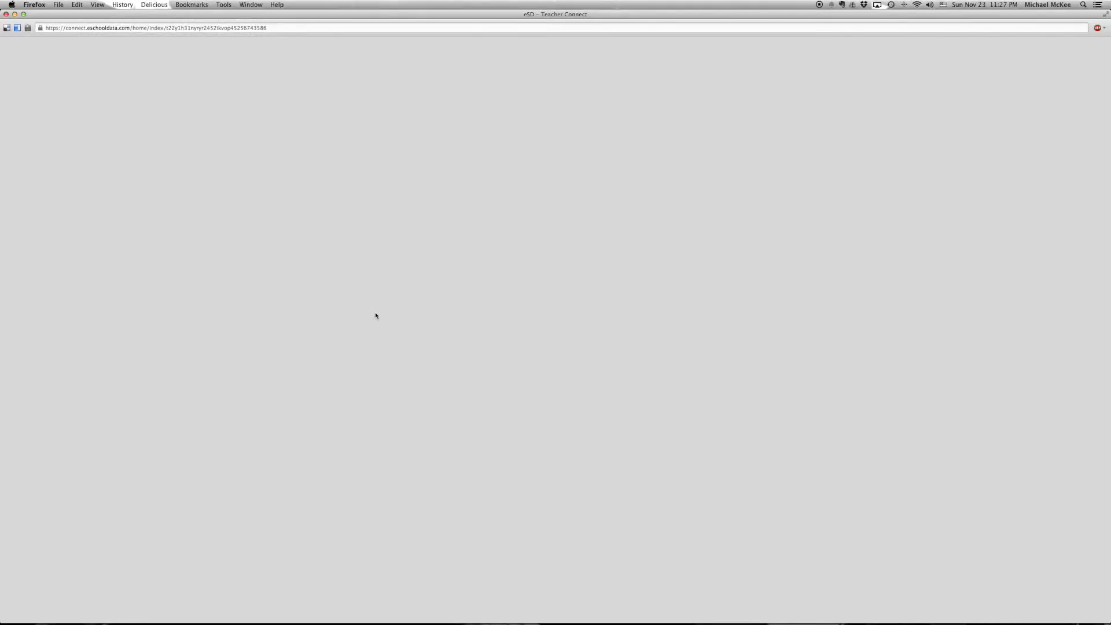
pyautogui.press('super+plus')
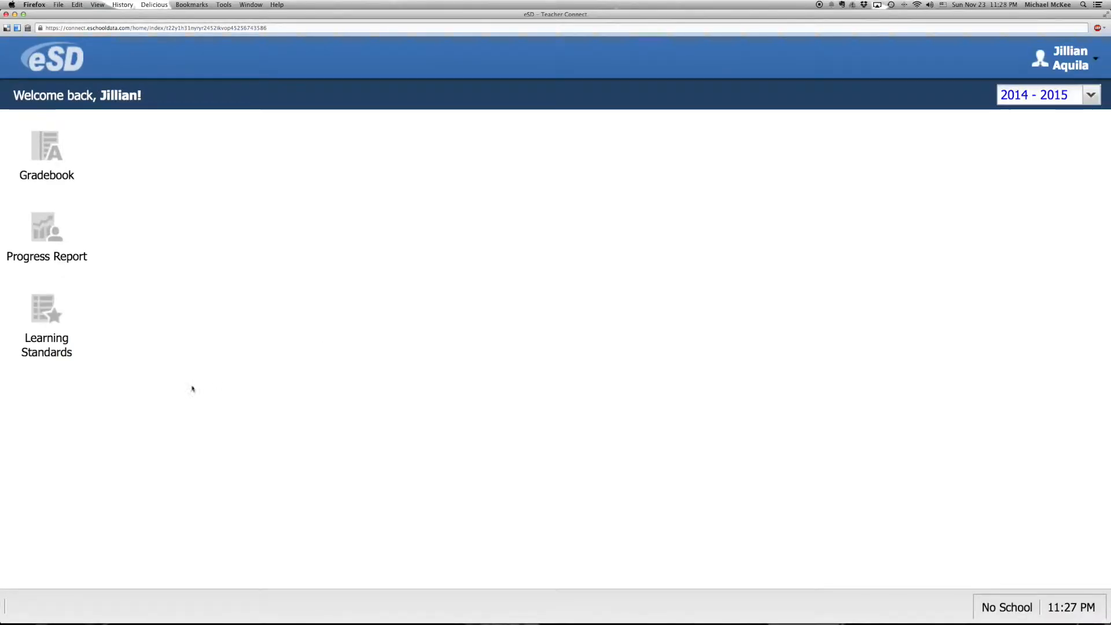
pyautogui.click(54, 325)
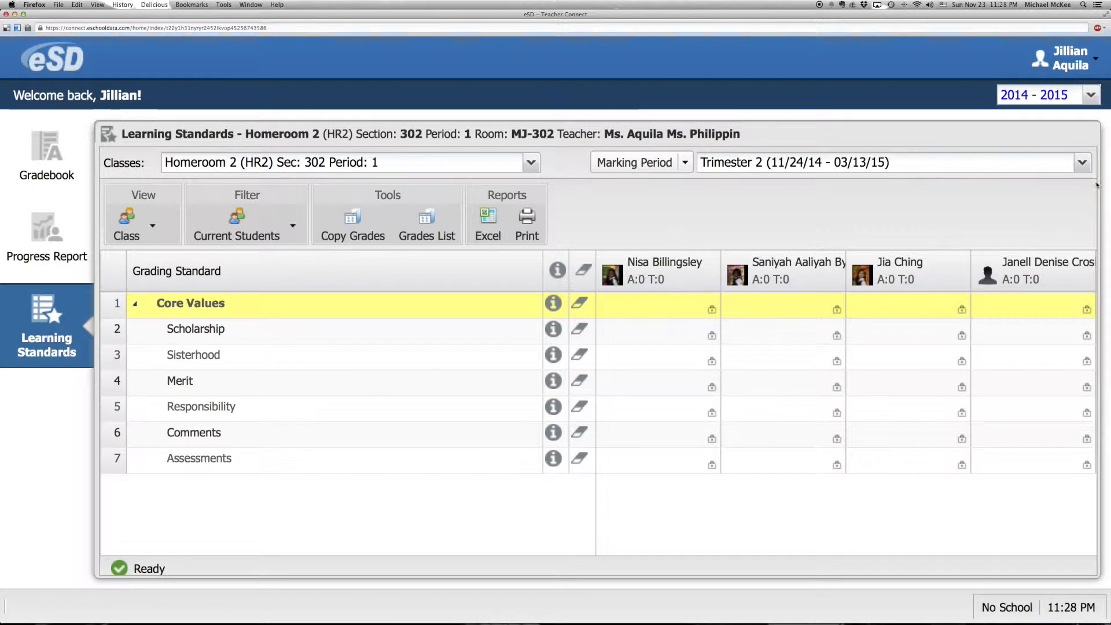
# Step: Switch the marking period to Trimester 1 (08/25/14 - 11/21/14) and post it so Homeroom 2 grades can be entered
pyautogui.click(1083, 164)
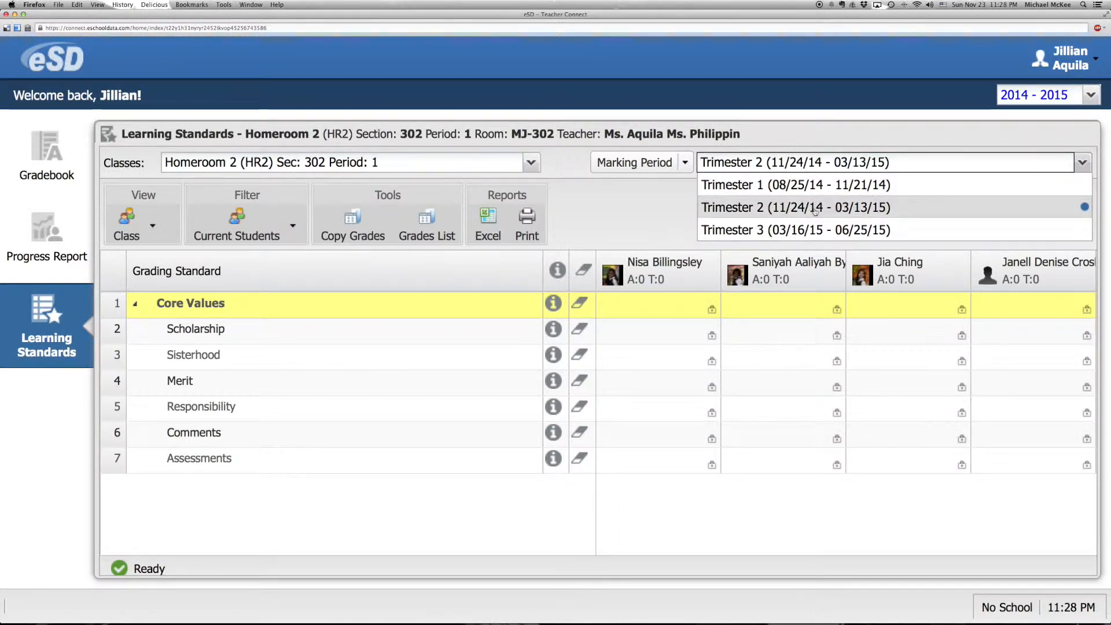
pyautogui.click(820, 185)
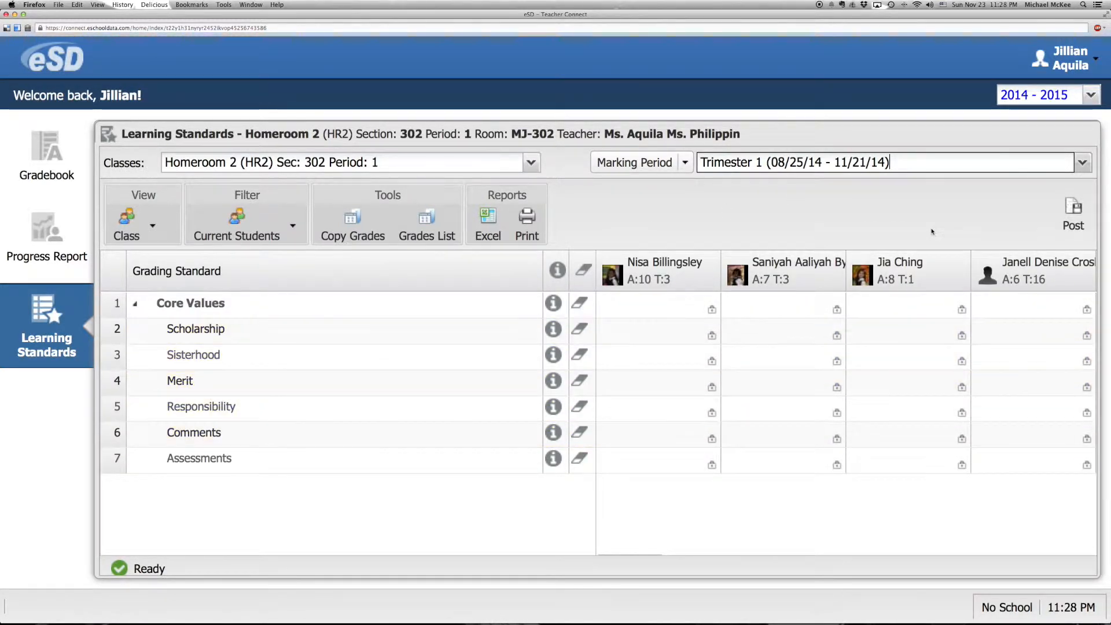
pyautogui.click(1073, 212)
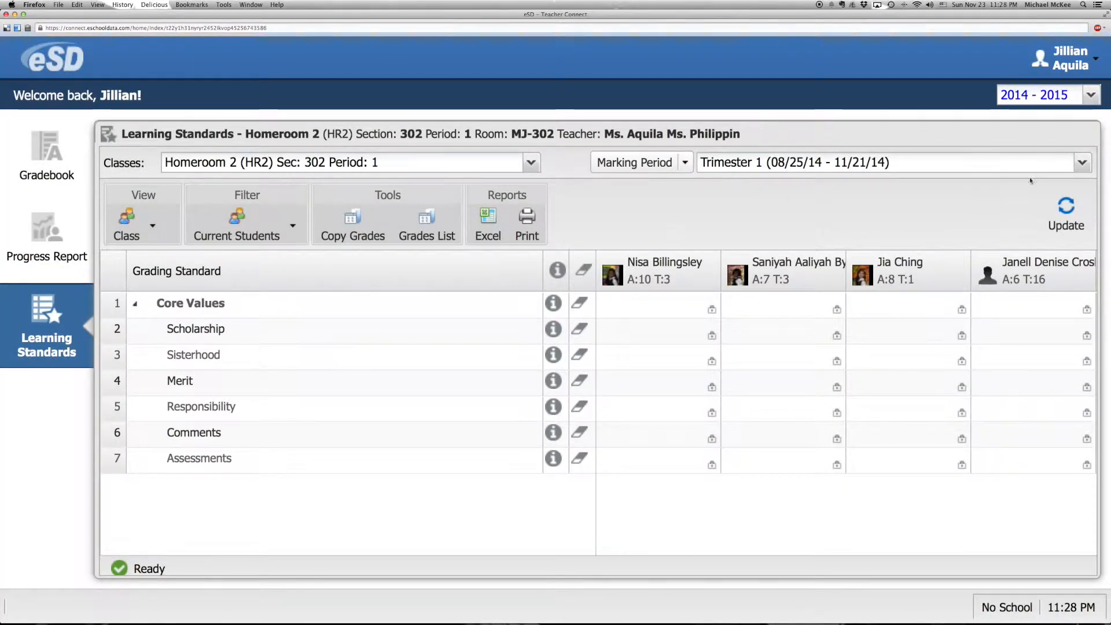
pyautogui.click(1057, 211)
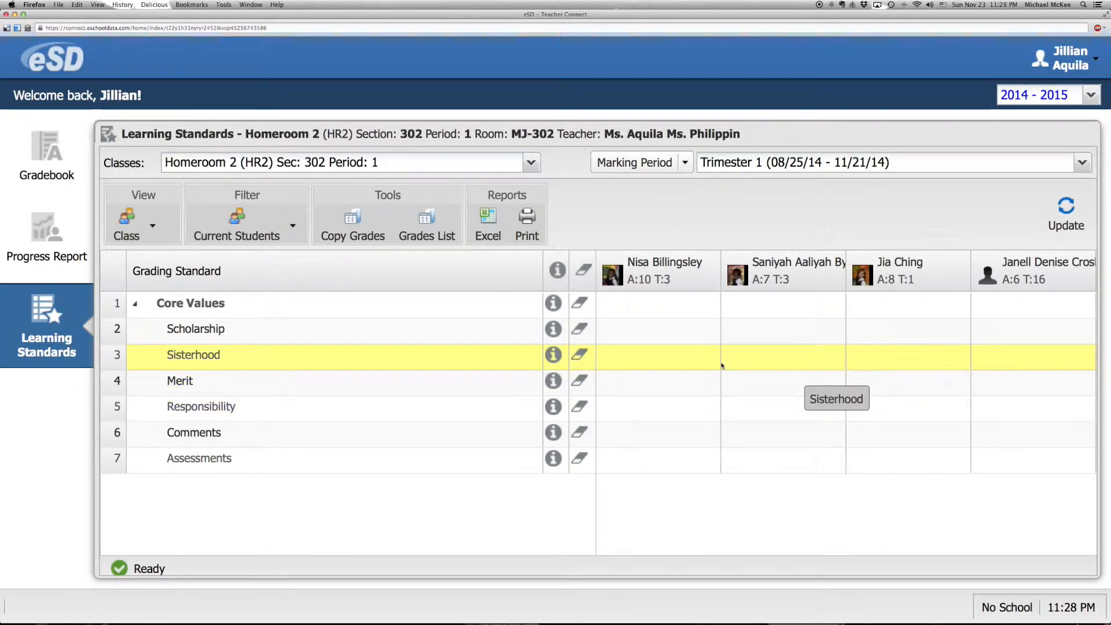
# Step: Grade the first student's core values: Scholarship 3, Sisterhood 4, Merit 3 and Responsibility NA
pyautogui.click(634, 332)
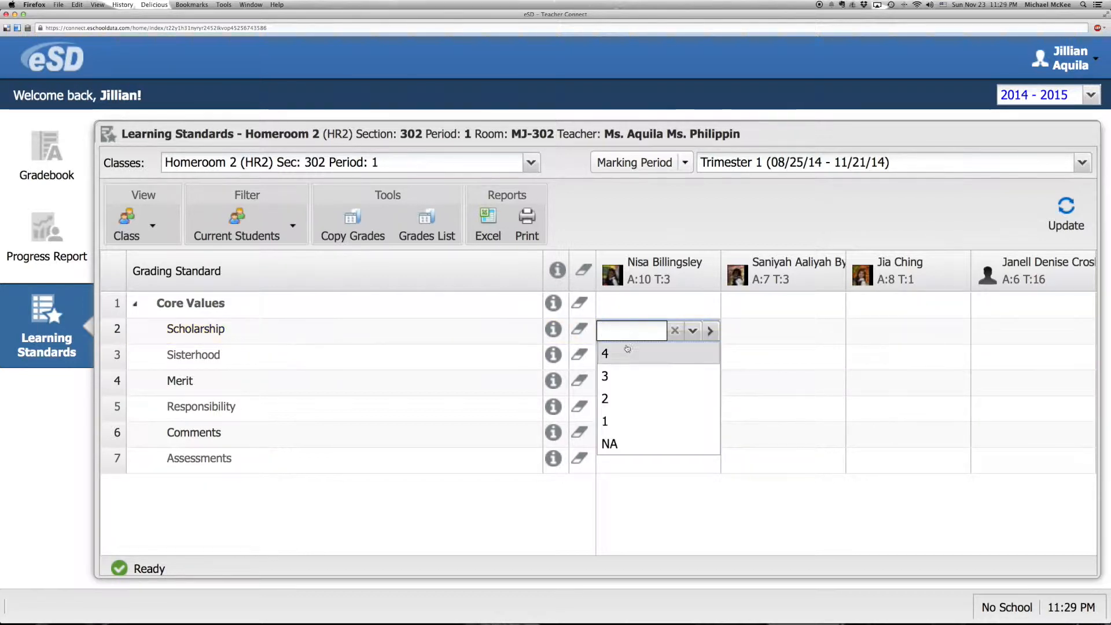
pyautogui.click(626, 375)
pyautogui.click(626, 359)
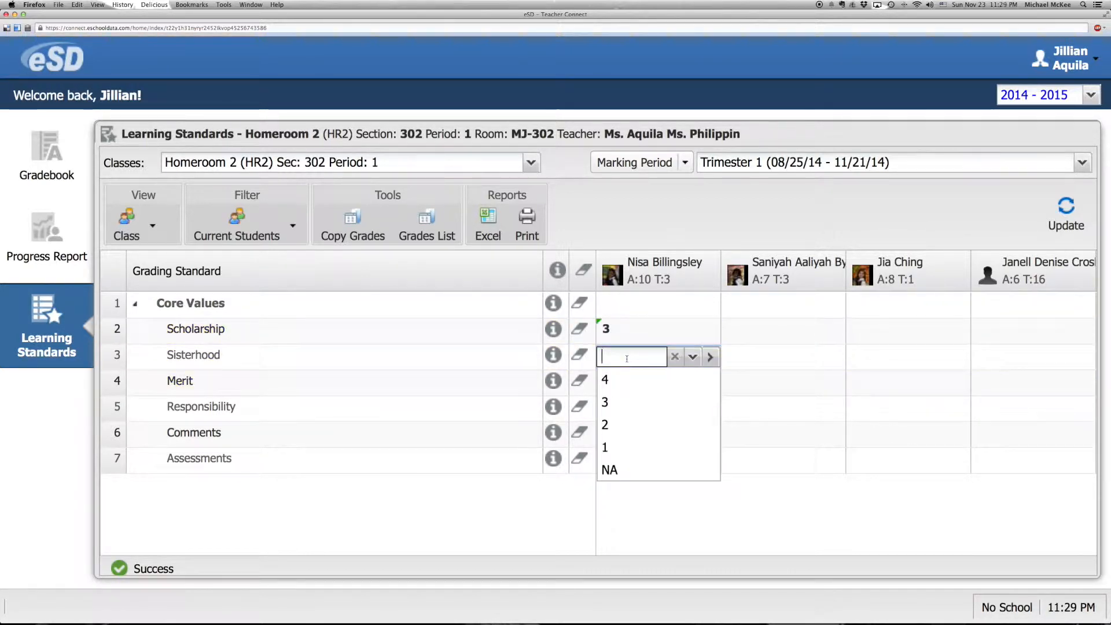
pyautogui.click(623, 380)
pyautogui.click(622, 387)
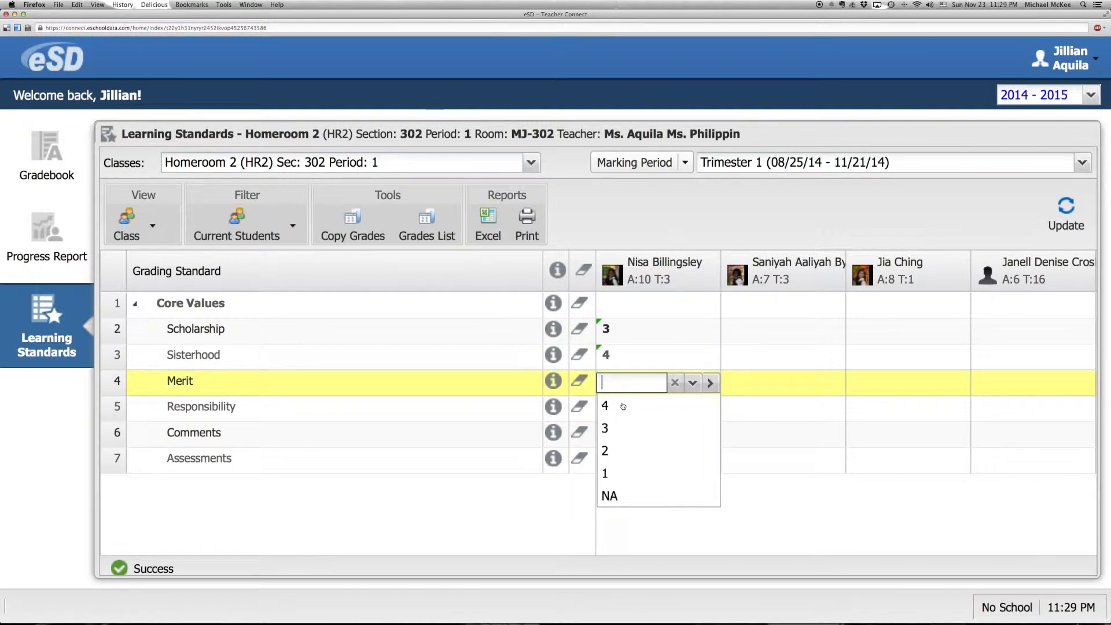
pyautogui.click(626, 427)
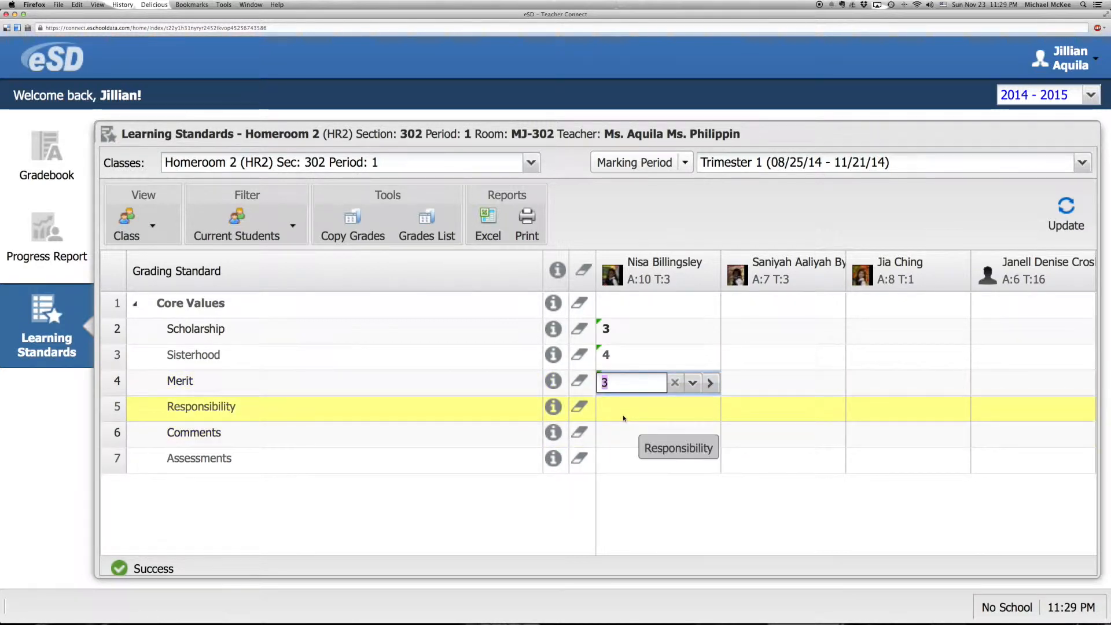
pyautogui.click(624, 408)
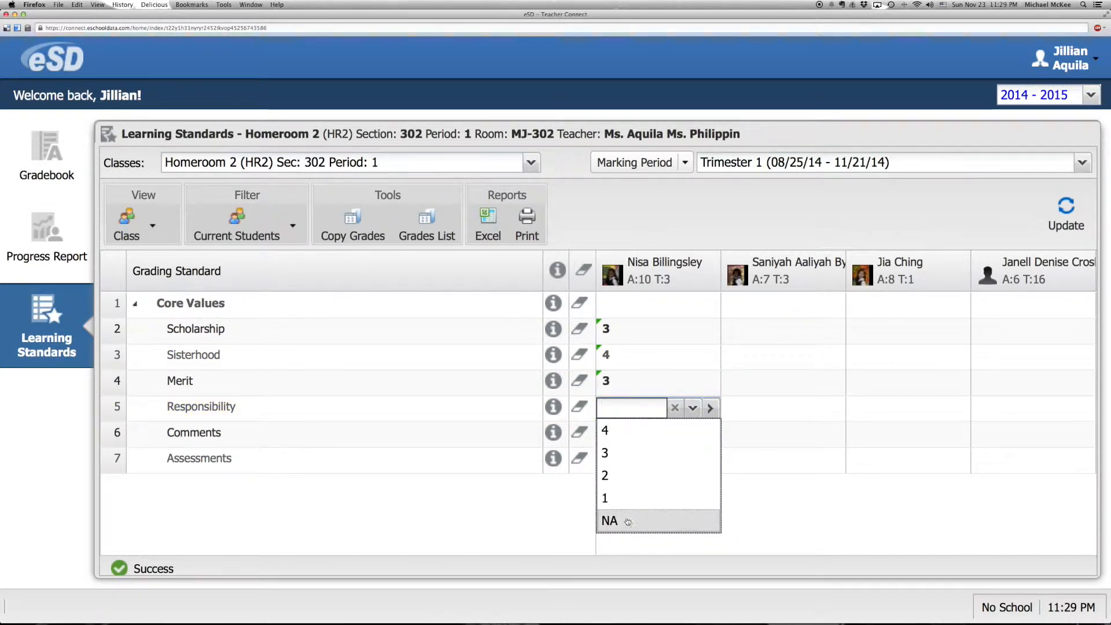
pyautogui.click(627, 523)
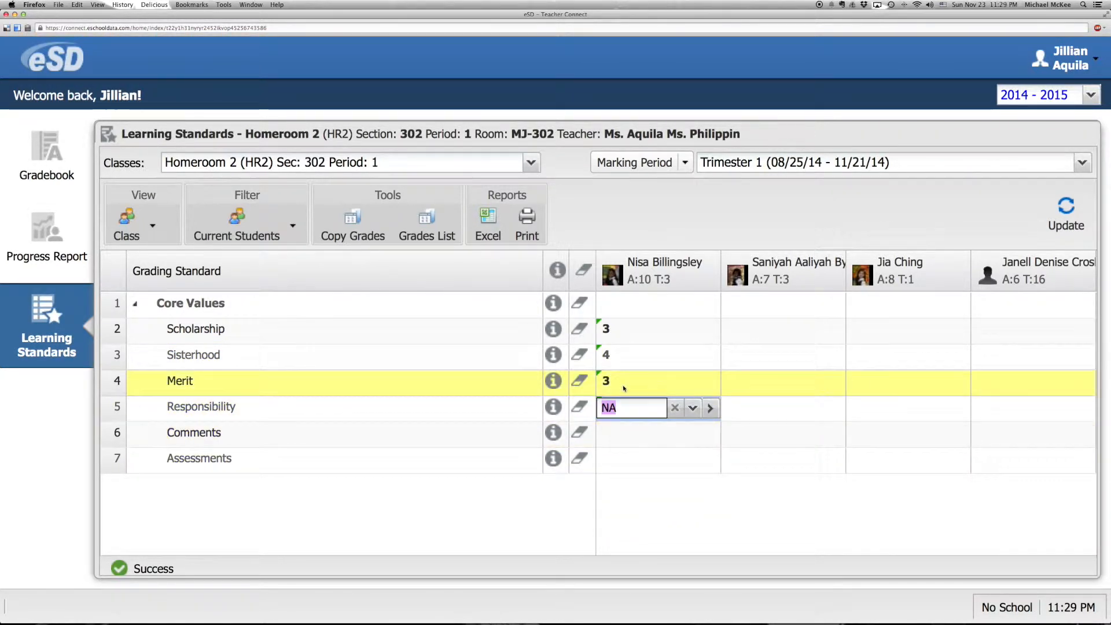
# Step: Fill the first student's Scholarship grade of 3 across the class, and set the third student's Scholarship grade to 4
pyautogui.click(615, 331)
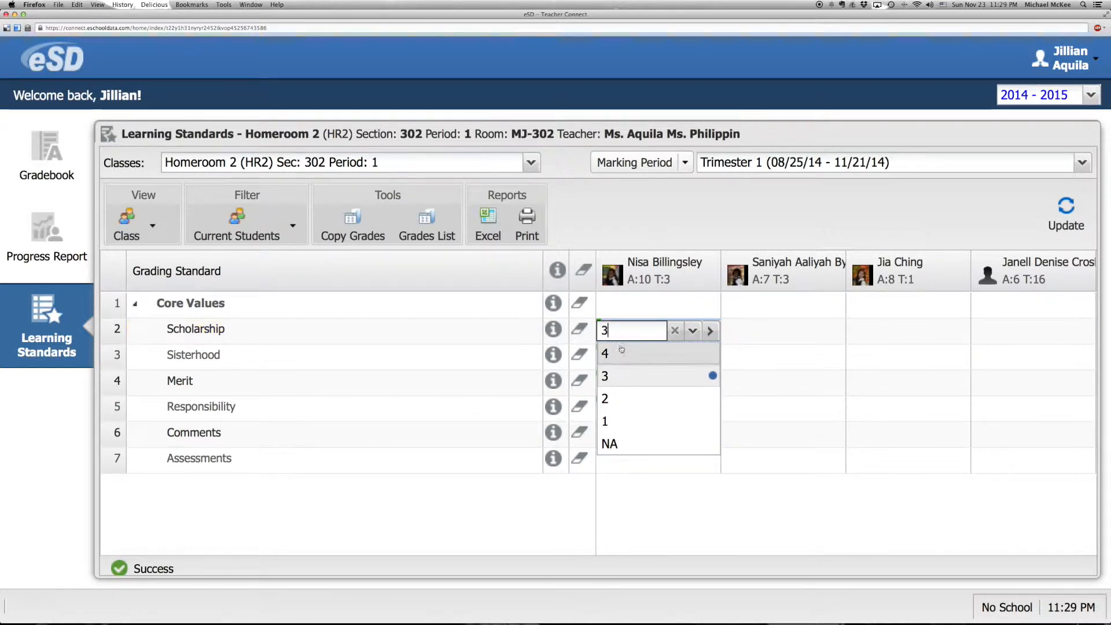
pyautogui.click(712, 331)
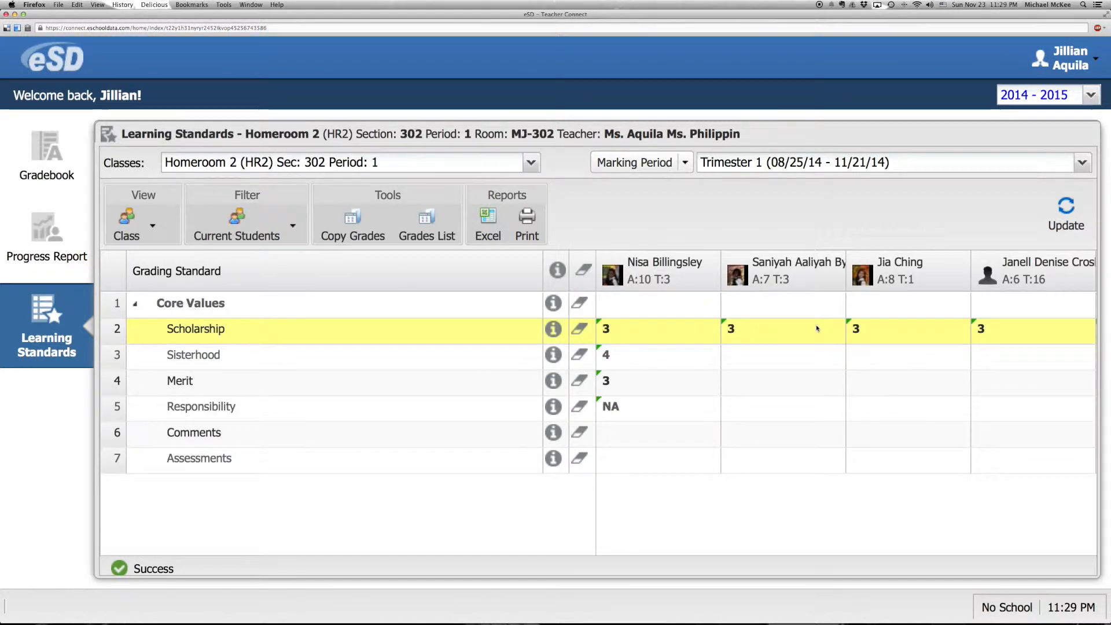
pyautogui.click(877, 329)
pyautogui.click(871, 354)
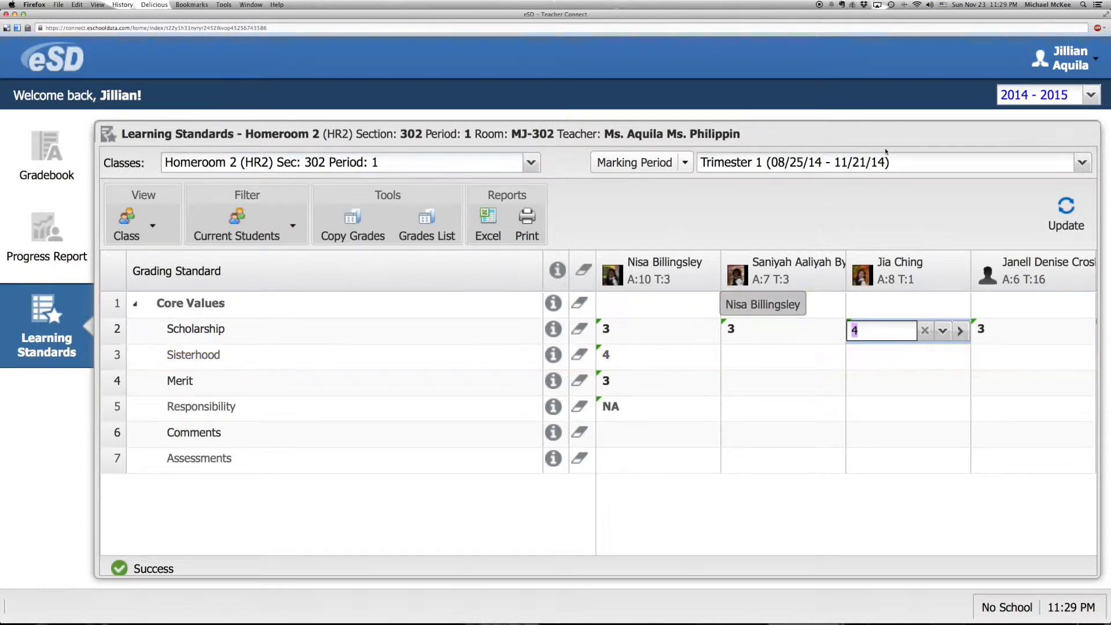
# Step: Switch the marking period to Trimester 2 and return to Trimester 1 to check the saved grades
pyautogui.click(1083, 162)
pyautogui.click(1047, 210)
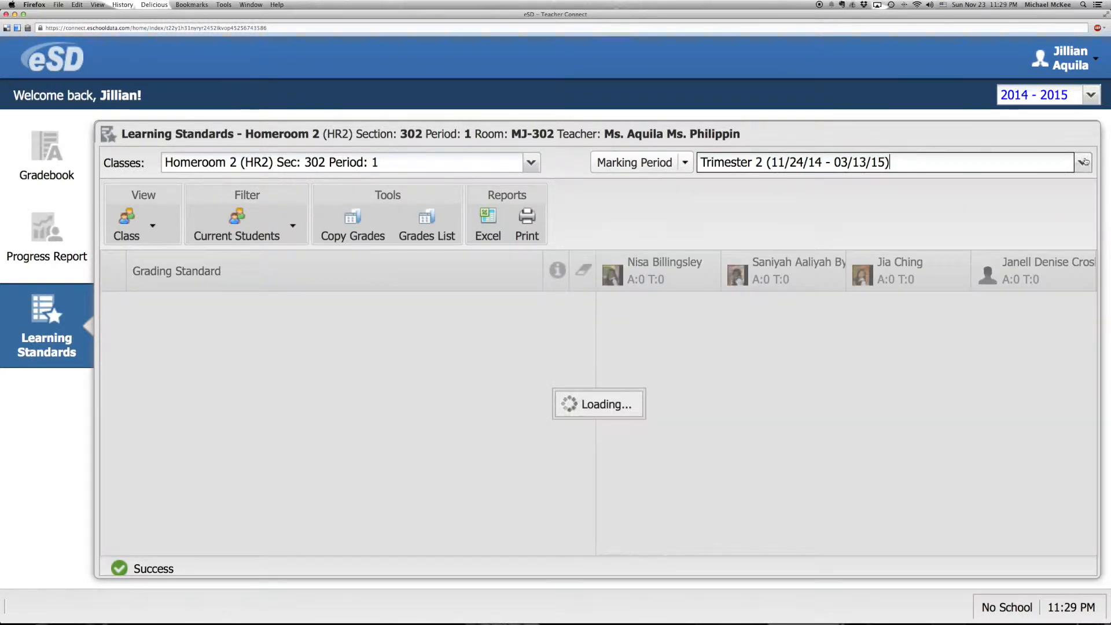
pyautogui.click(1083, 162)
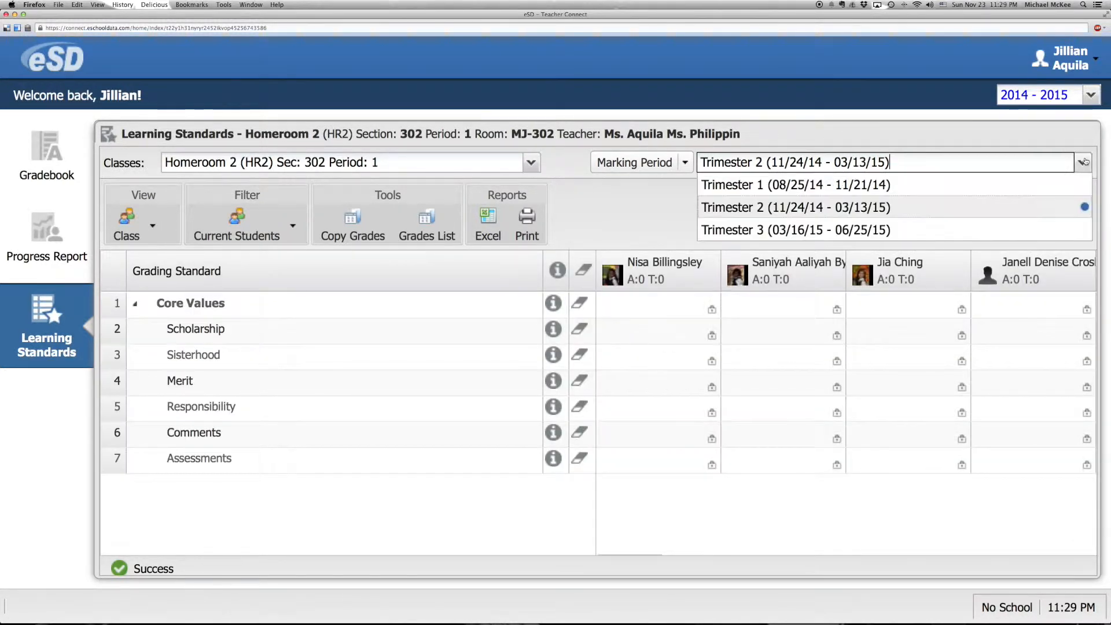
pyautogui.click(984, 182)
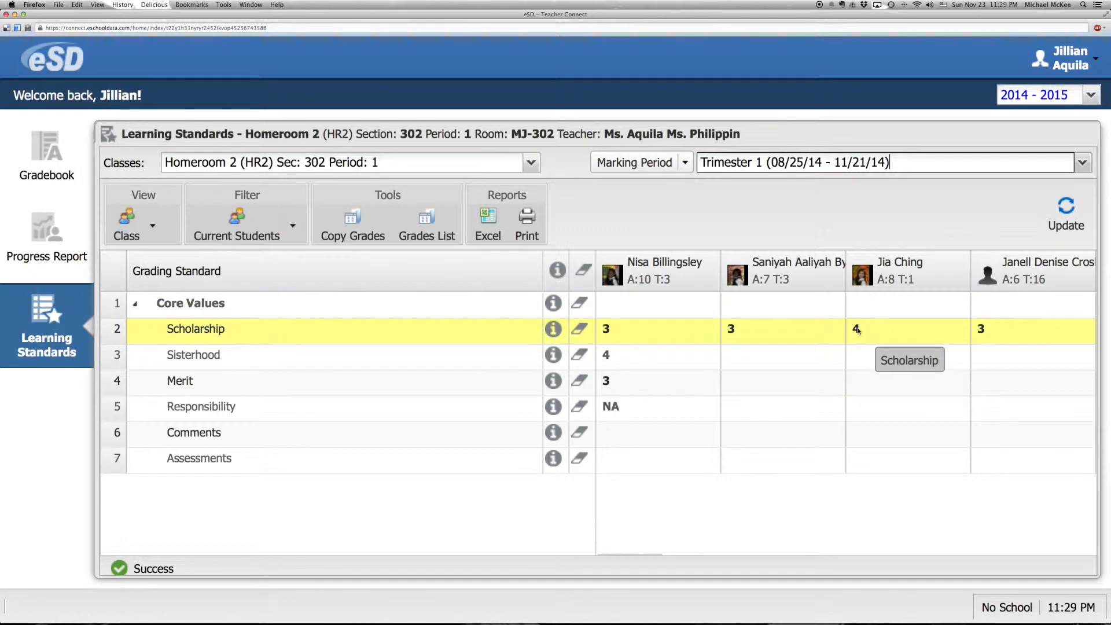
# Step: Set the third student's Scholarship grade to 3 and Sisterhood grade to 4, leaving Merit blank
pyautogui.click(880, 333)
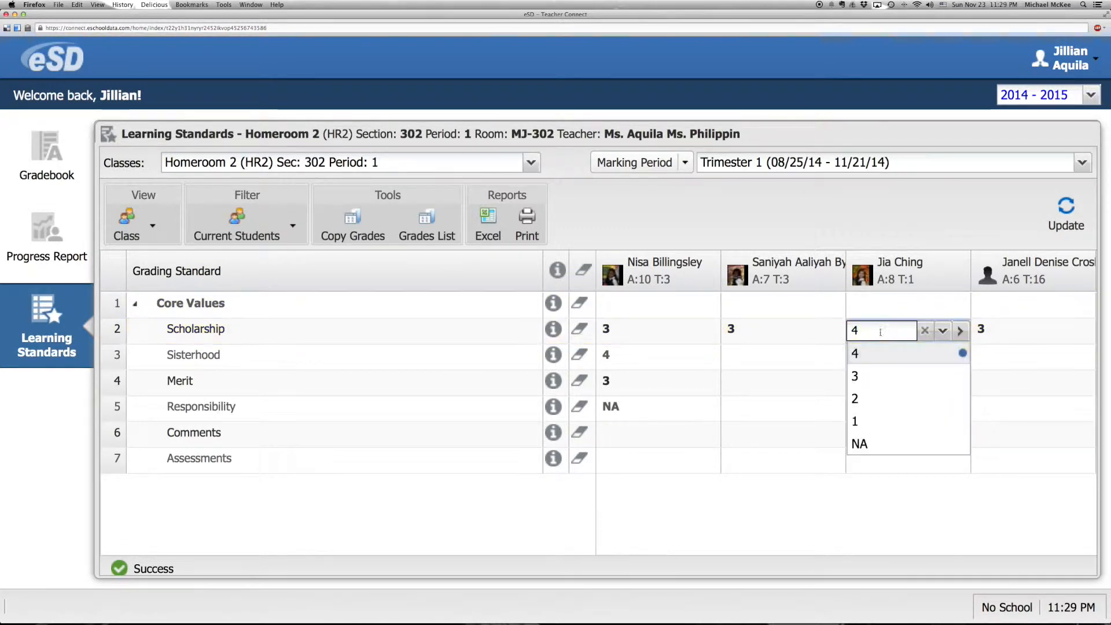
pyautogui.click(868, 376)
pyautogui.click(867, 379)
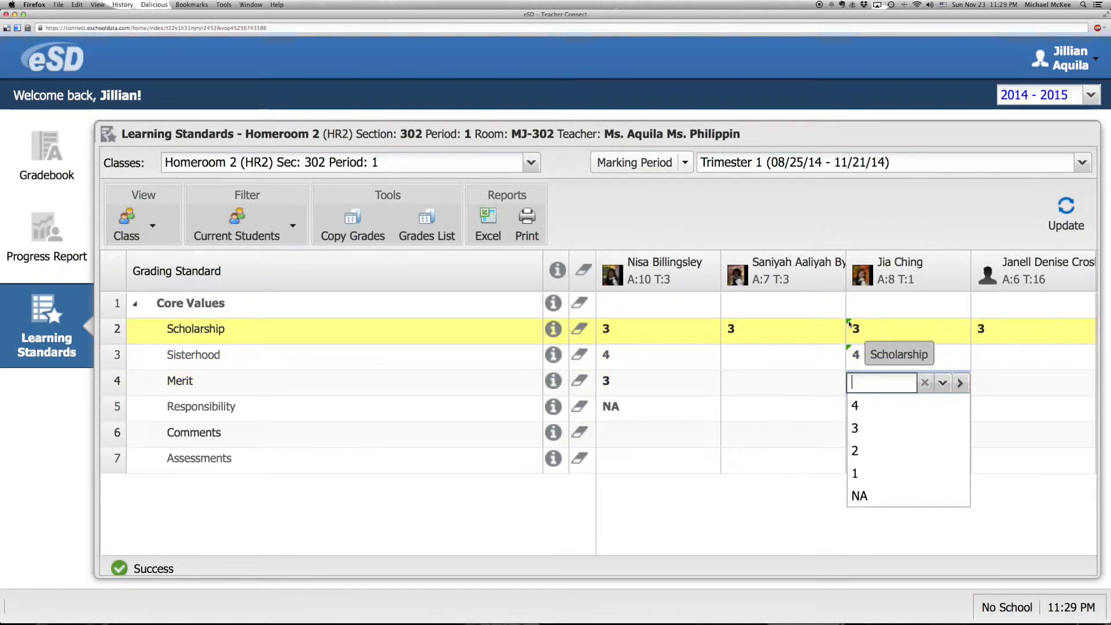
pyautogui.click(780, 240)
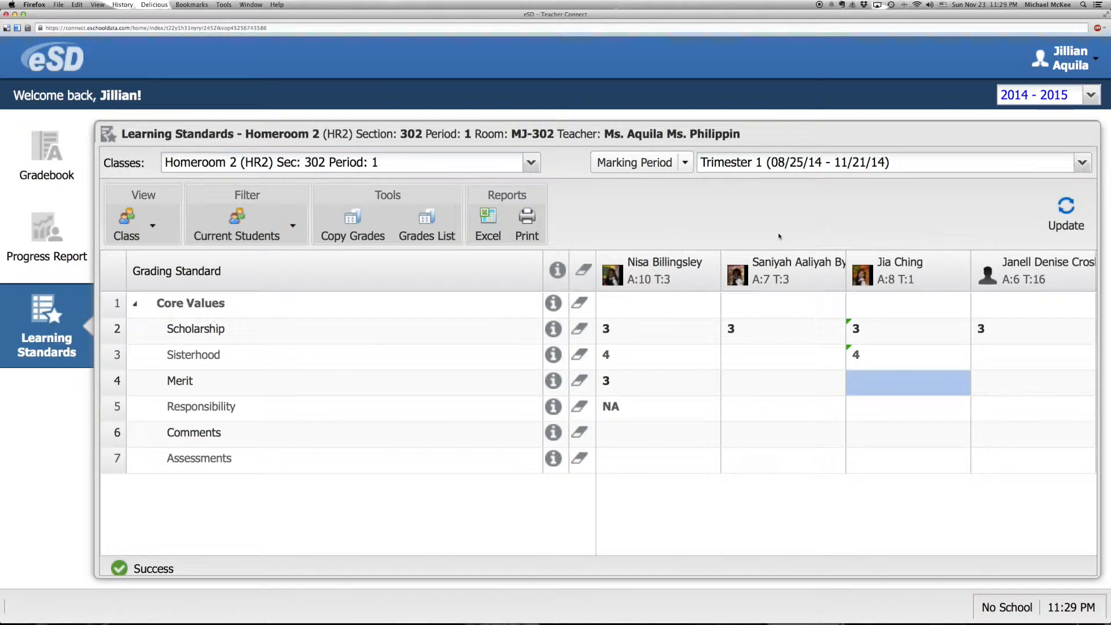
# Step: Switch to the ELA2 class, section 302, periods 2-4, and post its Trimester 1 grading grid for grade entry
pyautogui.click(531, 162)
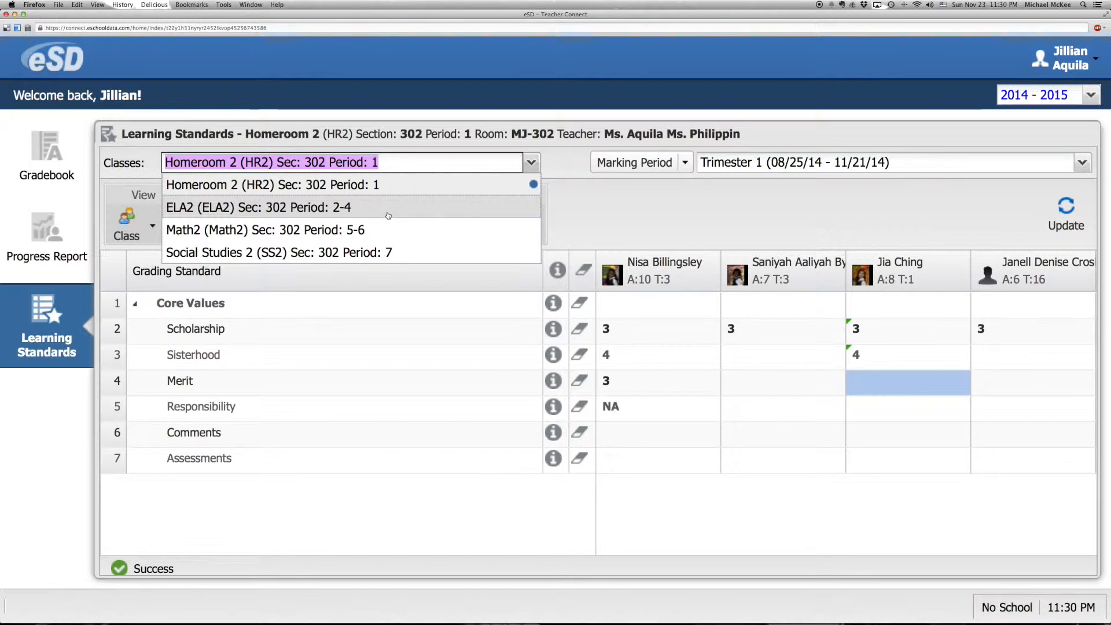
pyautogui.click(388, 216)
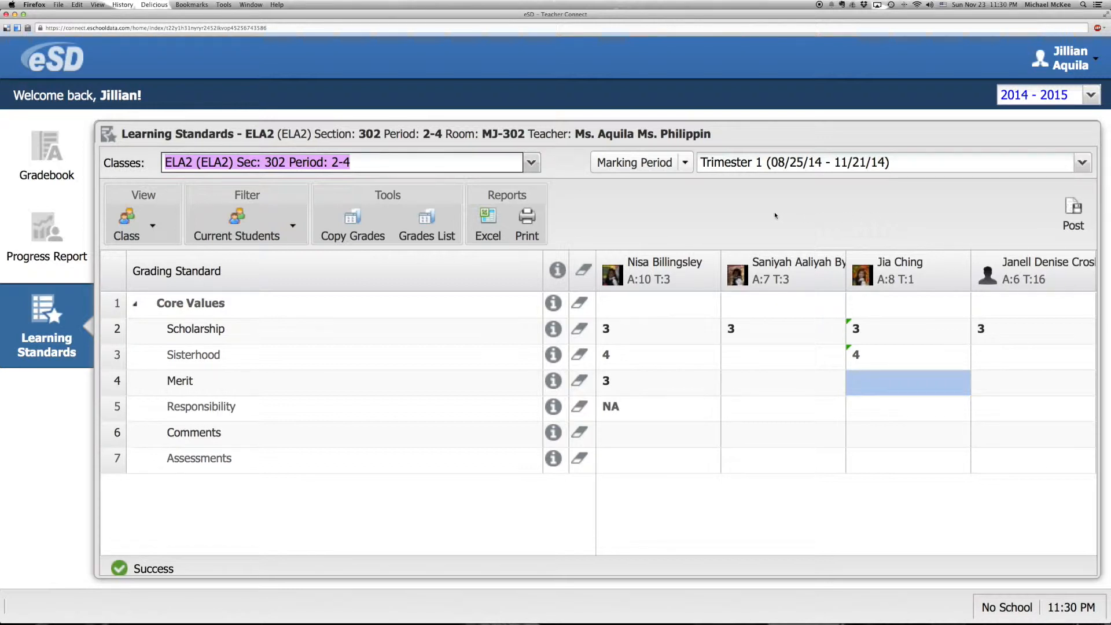
pyautogui.click(1074, 211)
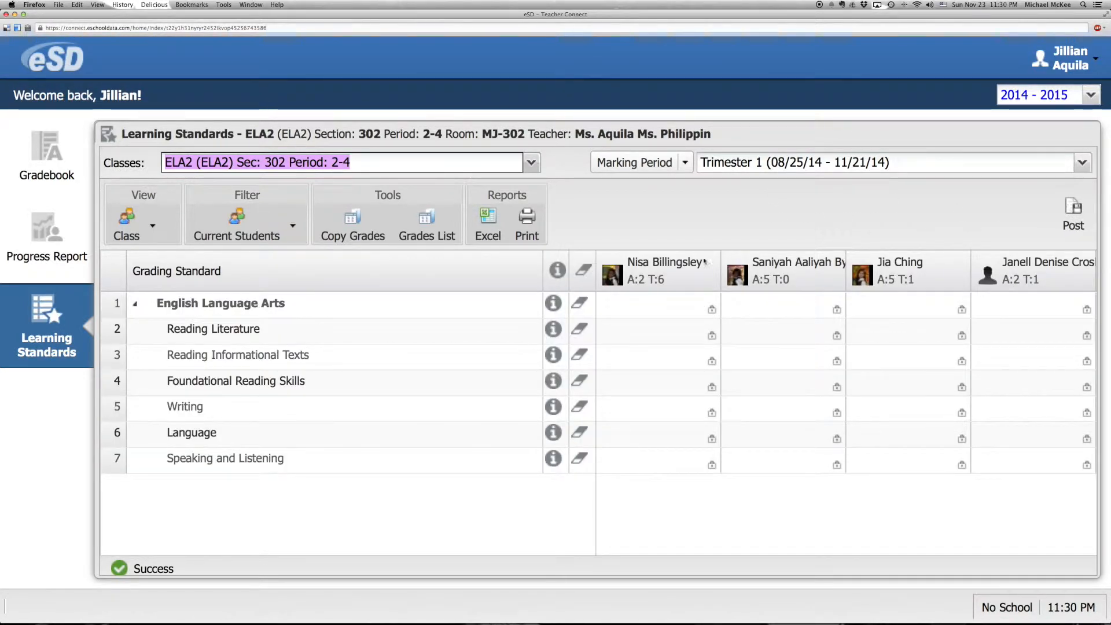
pyautogui.click(1070, 211)
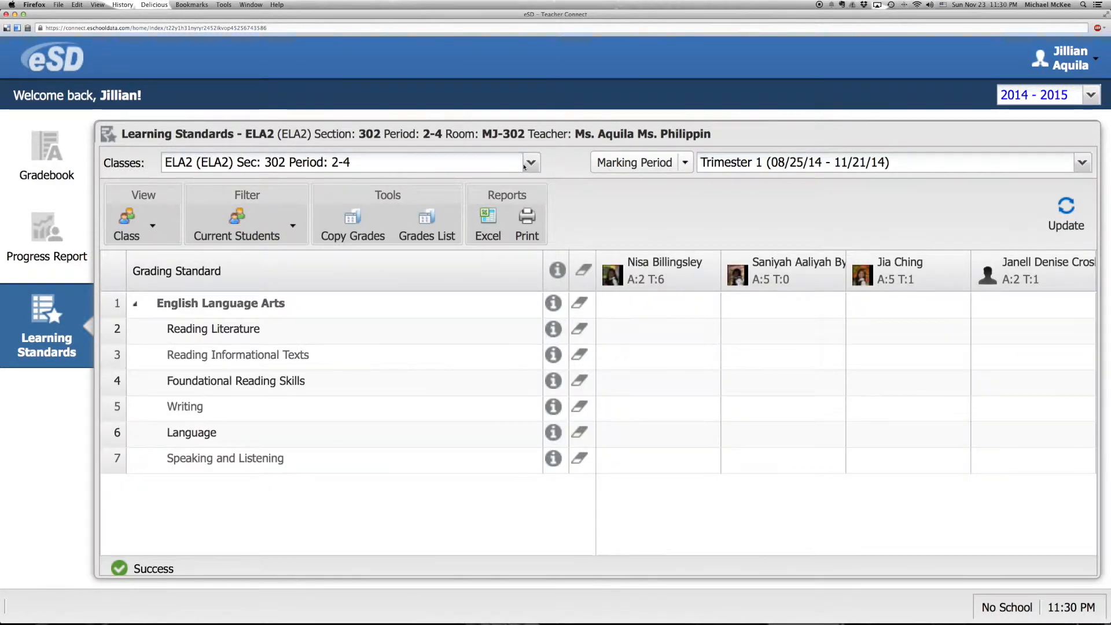
# Step: Review the grading standards of Math2 and Social Studies 2, and return to the Homeroom 2 class
pyautogui.click(526, 164)
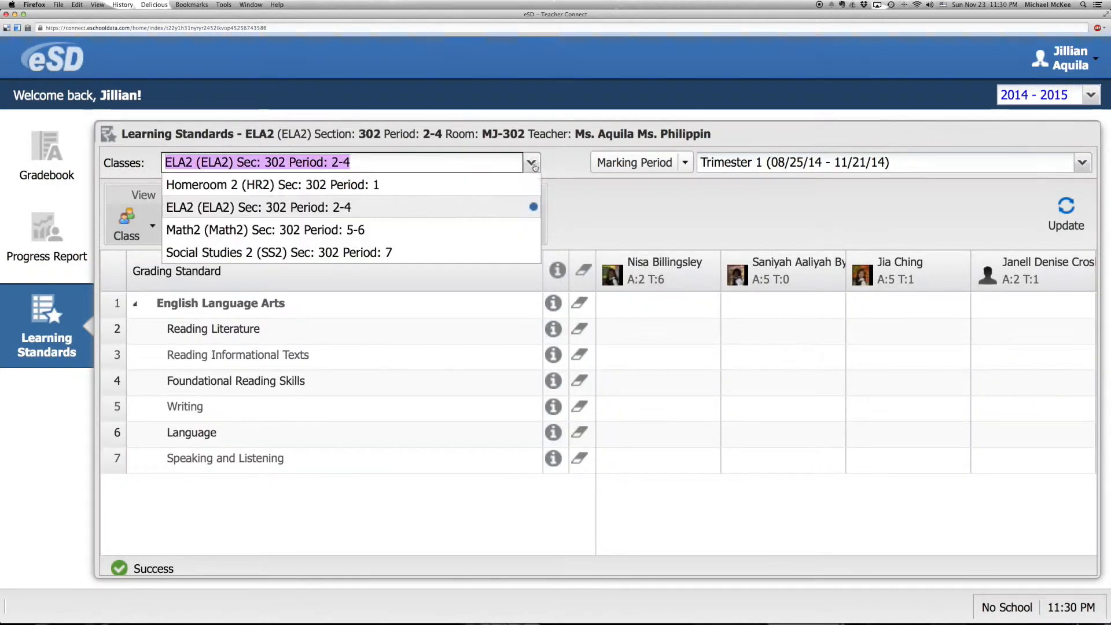
pyautogui.click(447, 221)
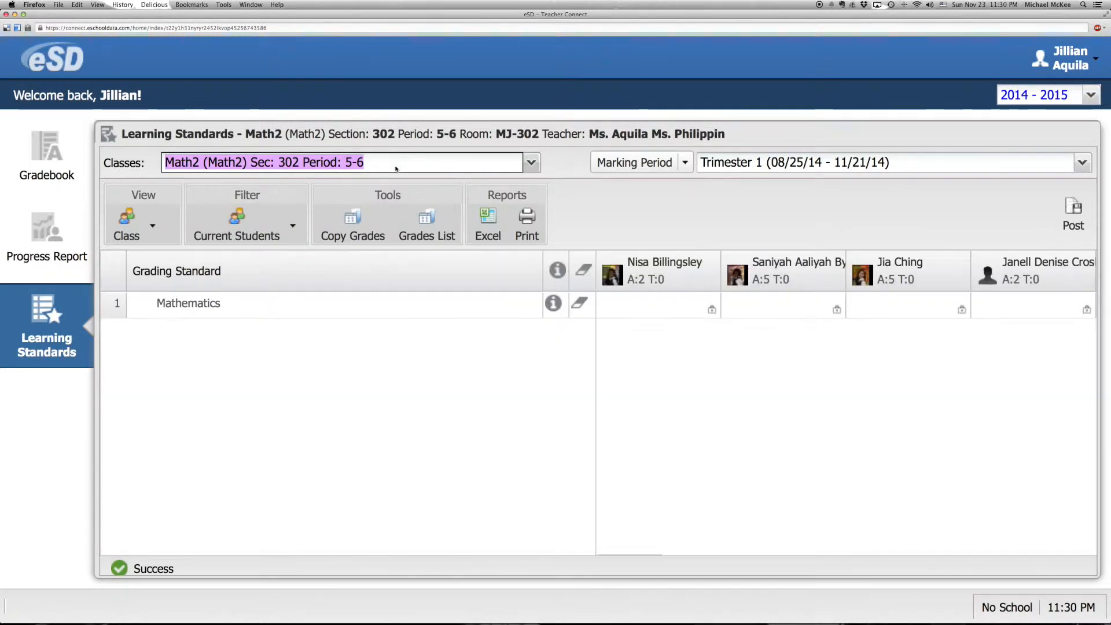
pyautogui.click(530, 165)
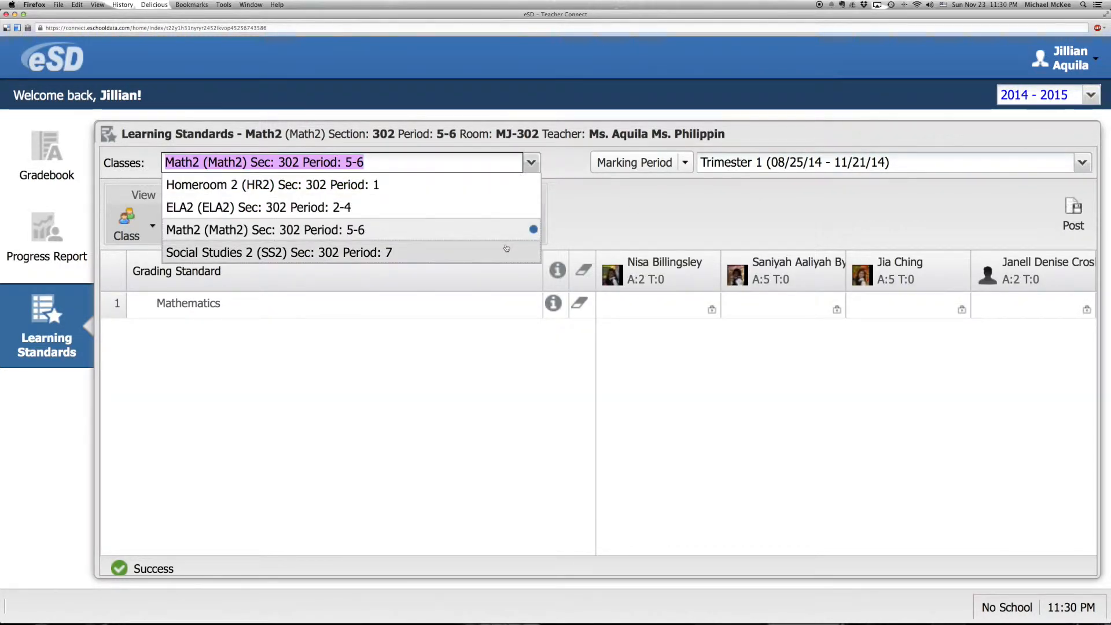
pyautogui.click(506, 248)
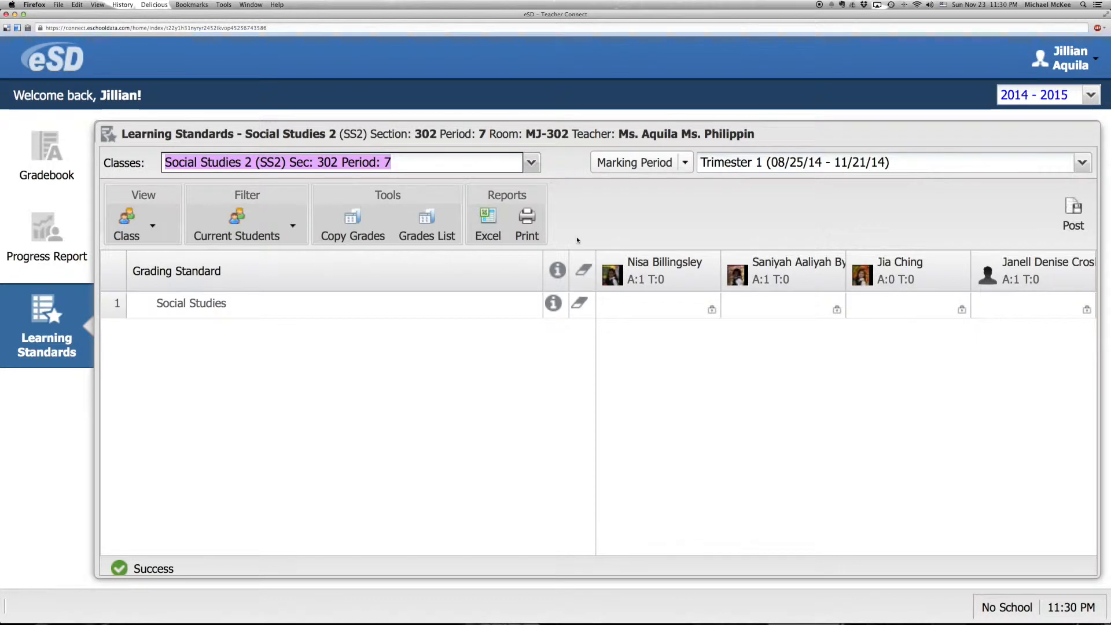
pyautogui.click(532, 163)
pyautogui.click(504, 184)
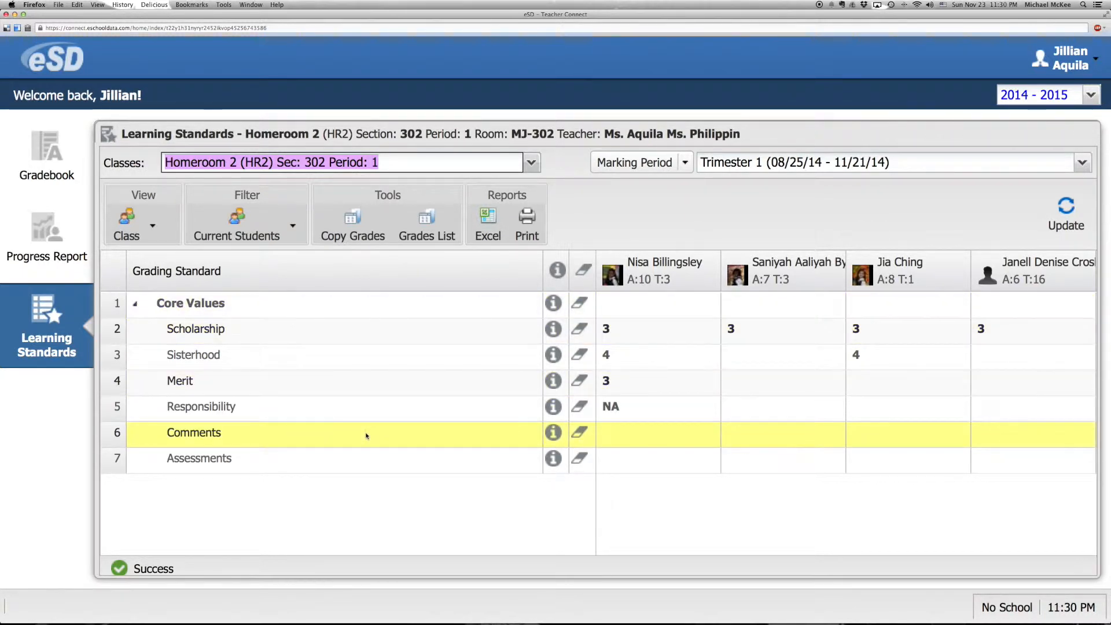
# Step: Add the free-text comment "Free Type" to the first student's Comments standard and save it
pyautogui.click(624, 434)
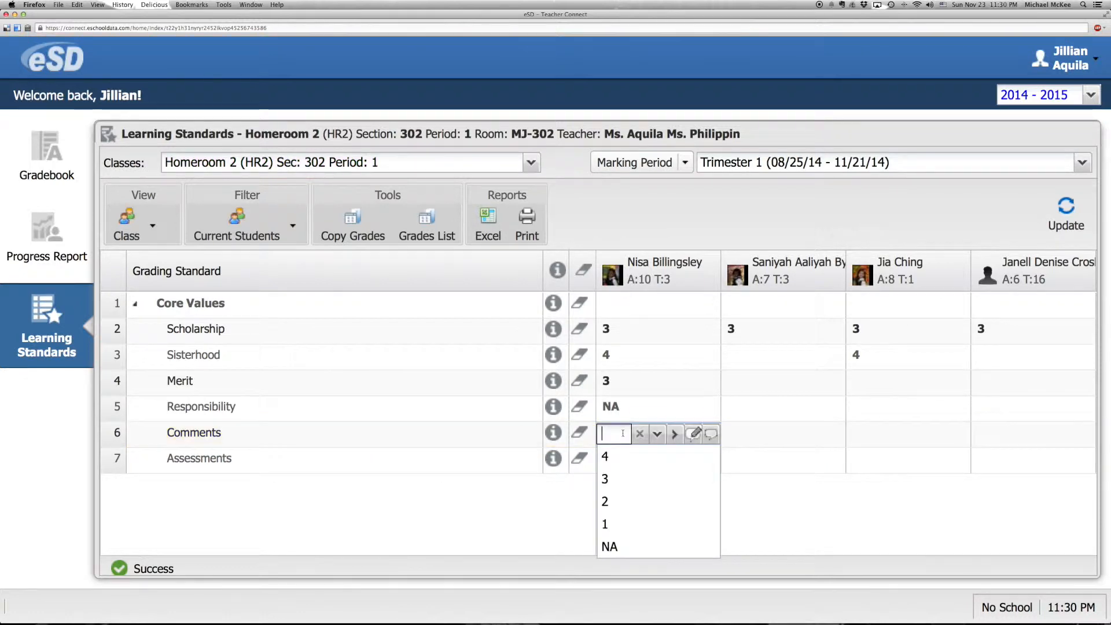
pyautogui.click(694, 435)
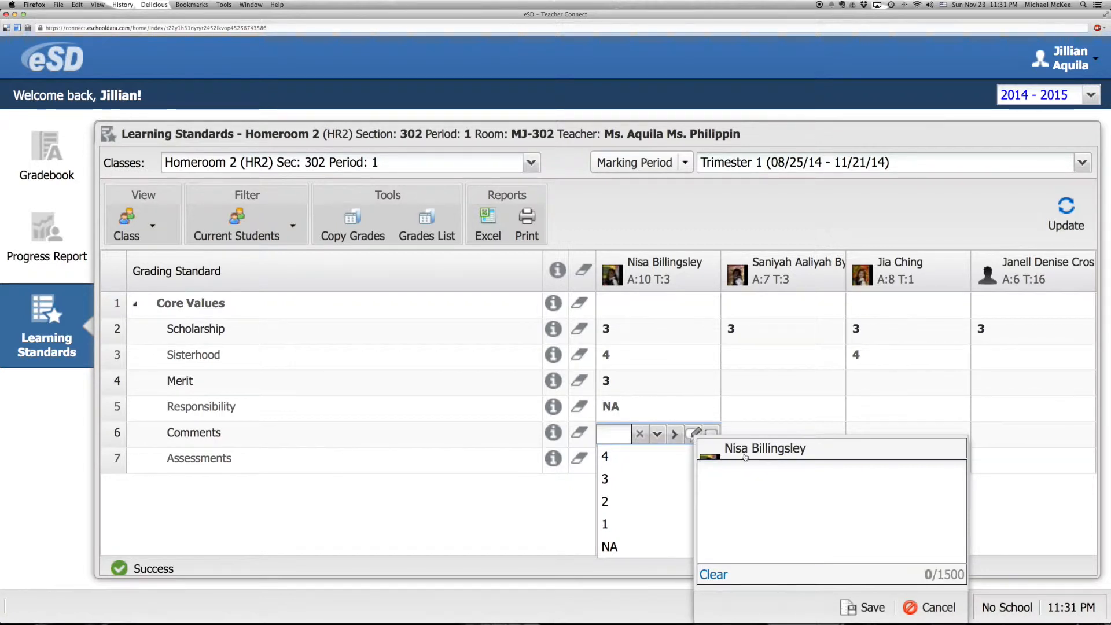
pyautogui.click(746, 492)
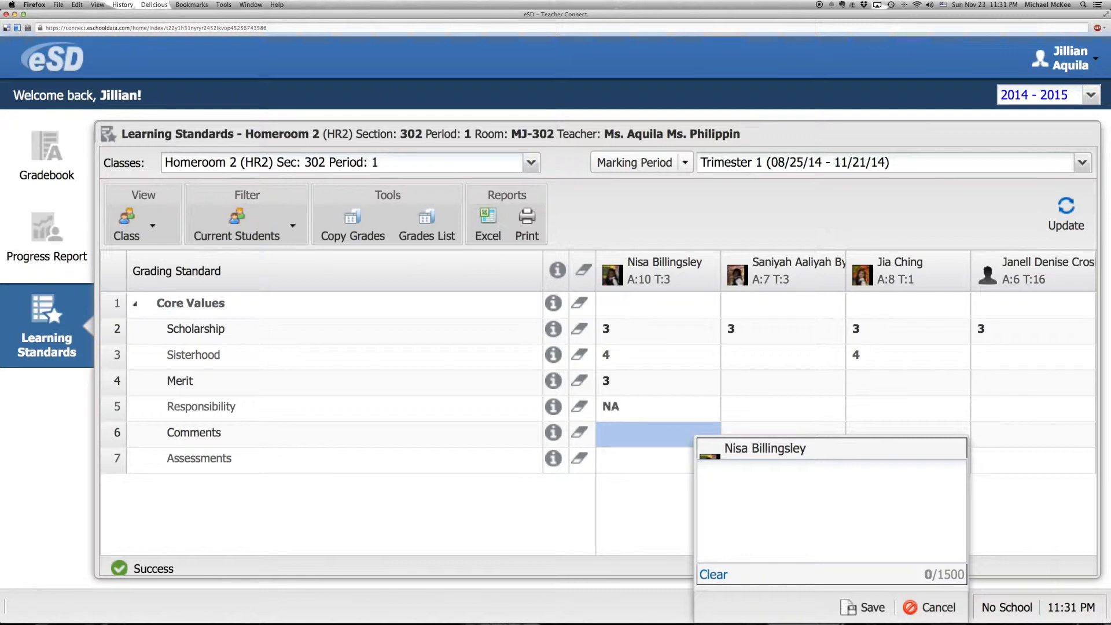
pyautogui.write('Fre ')
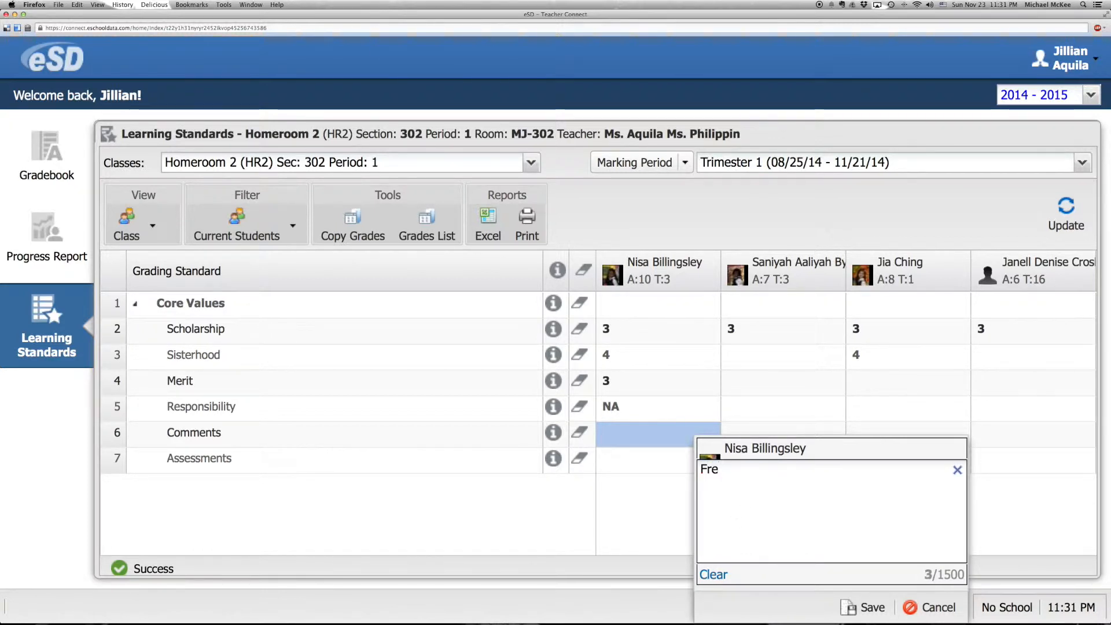
pyautogui.write(' Type')
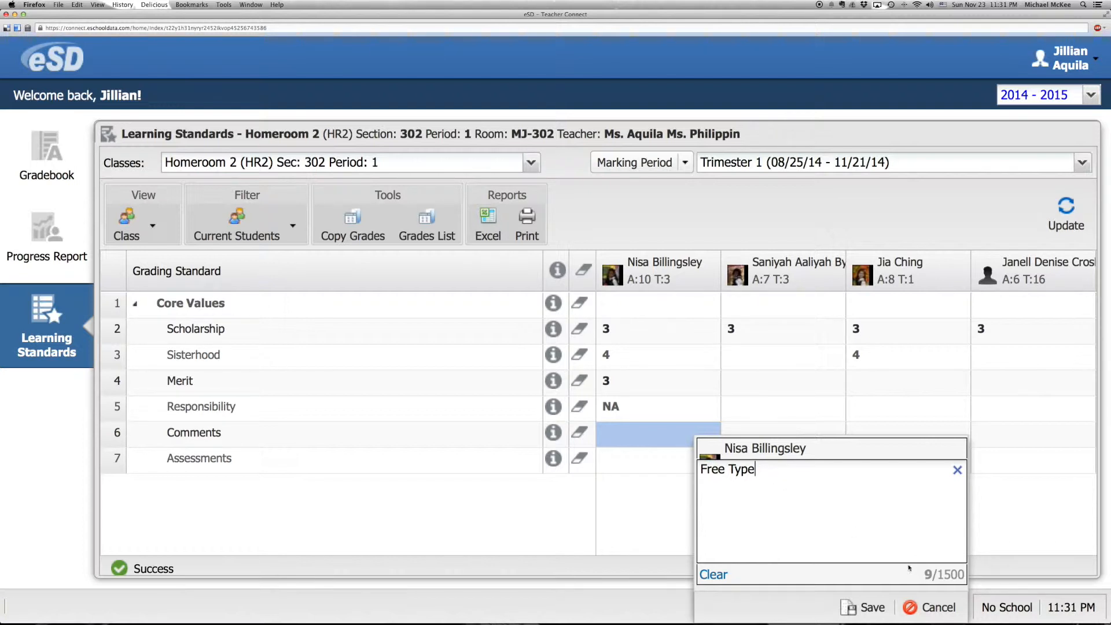
pyautogui.press('super+a')
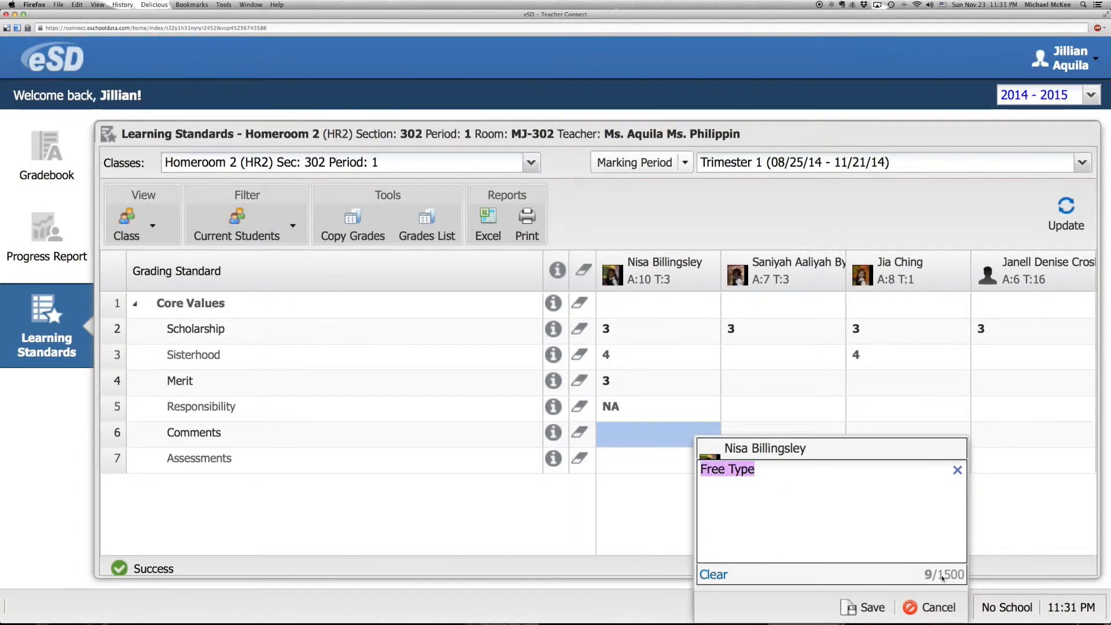
pyautogui.click(778, 480)
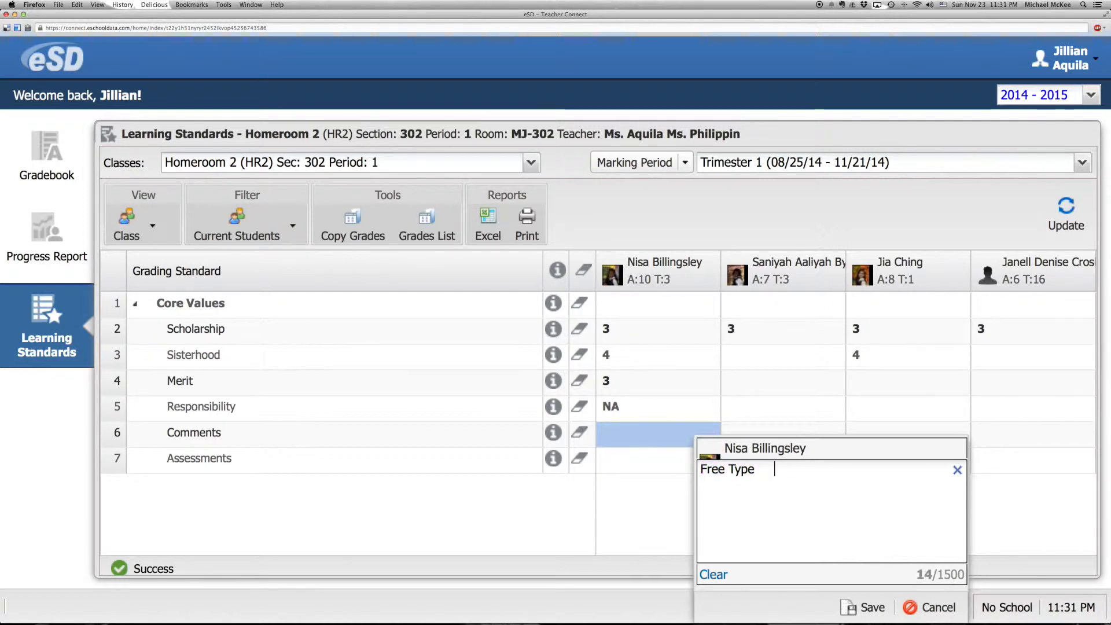
pyautogui.click(872, 608)
# Step: Review the predefined comments offered for the first student's Comments standard and the list of available classes, without choosing any
pyautogui.moveTo(711, 434)
pyautogui.click(625, 430)
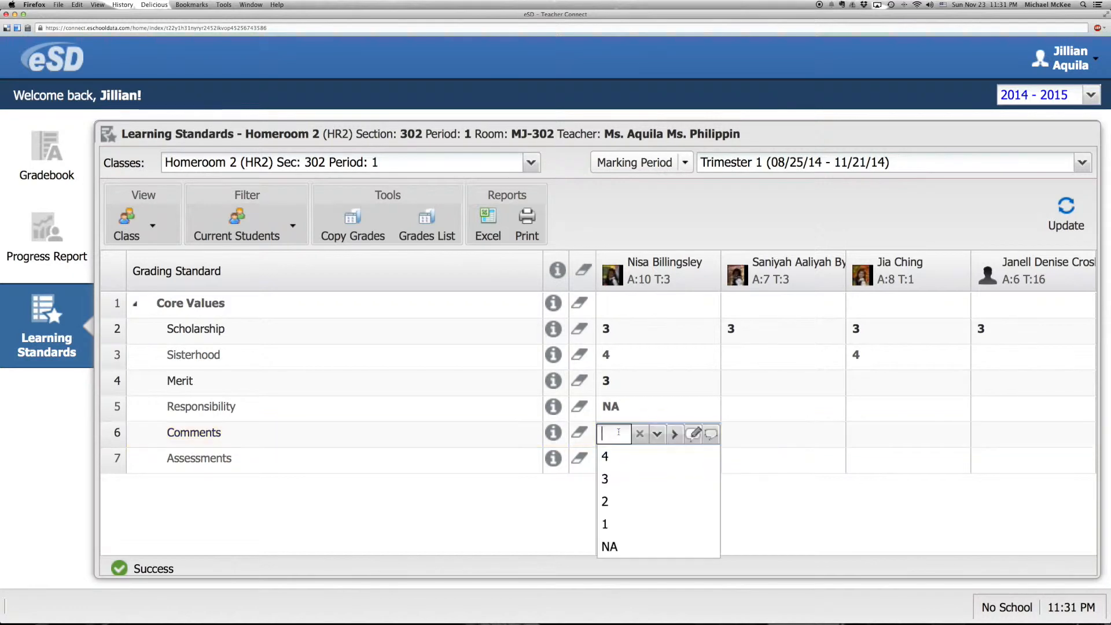
pyautogui.click(711, 434)
pyautogui.click(729, 505)
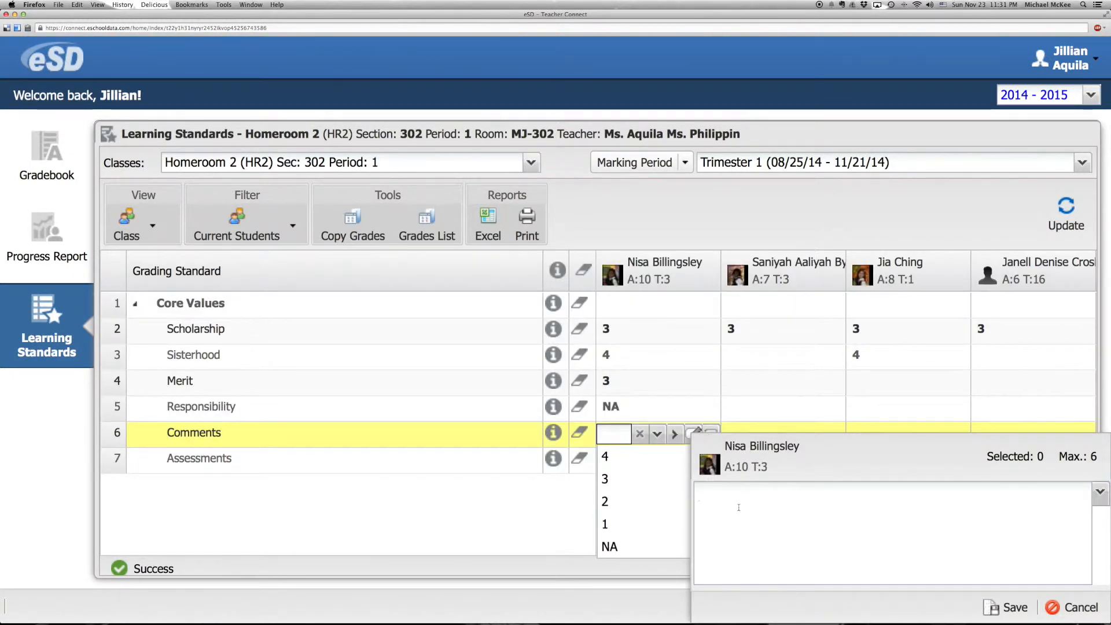
pyautogui.click(739, 507)
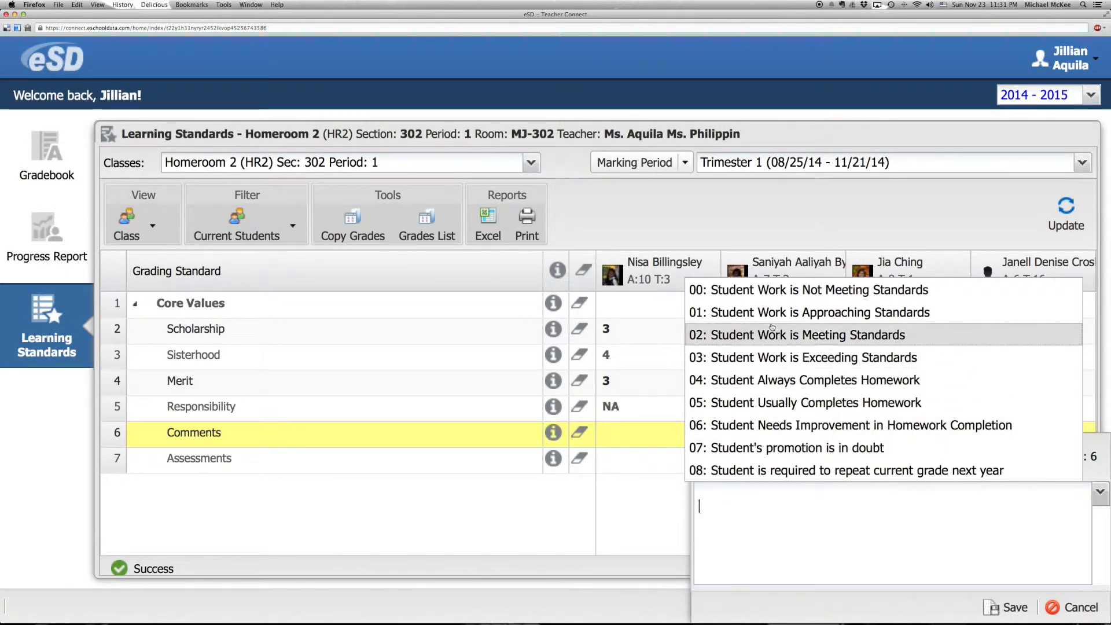
pyautogui.click(776, 531)
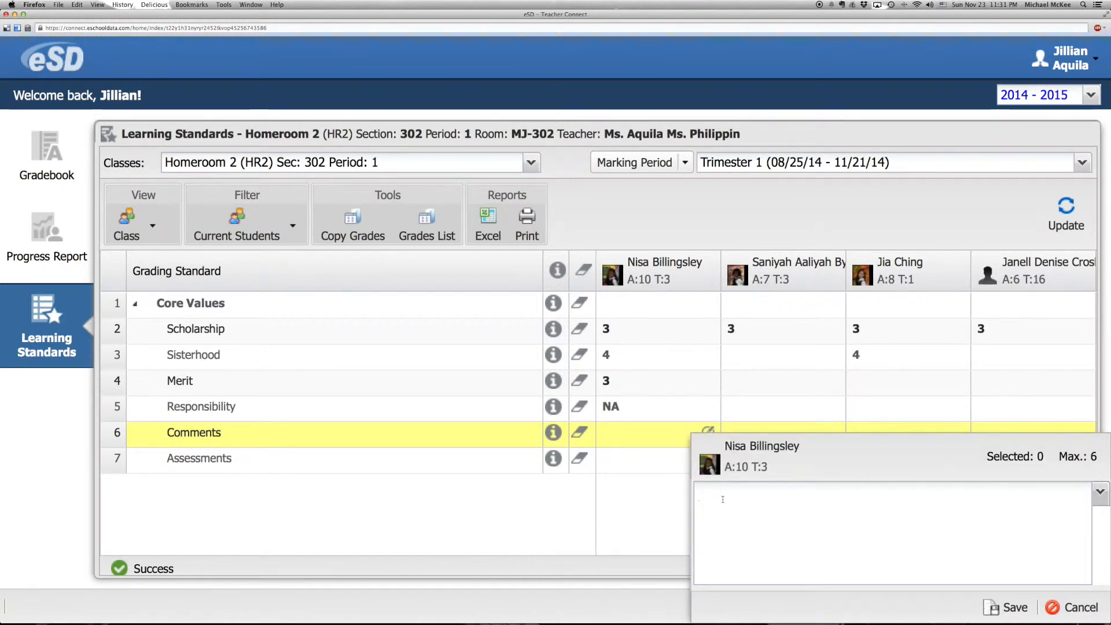
pyautogui.click(658, 487)
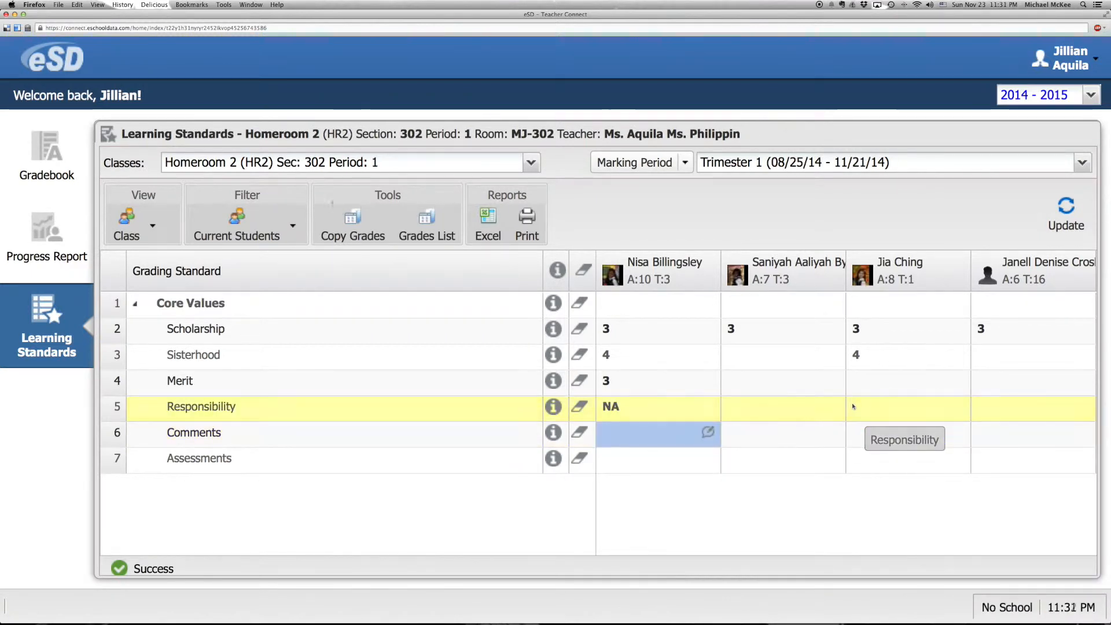
pyautogui.click(532, 163)
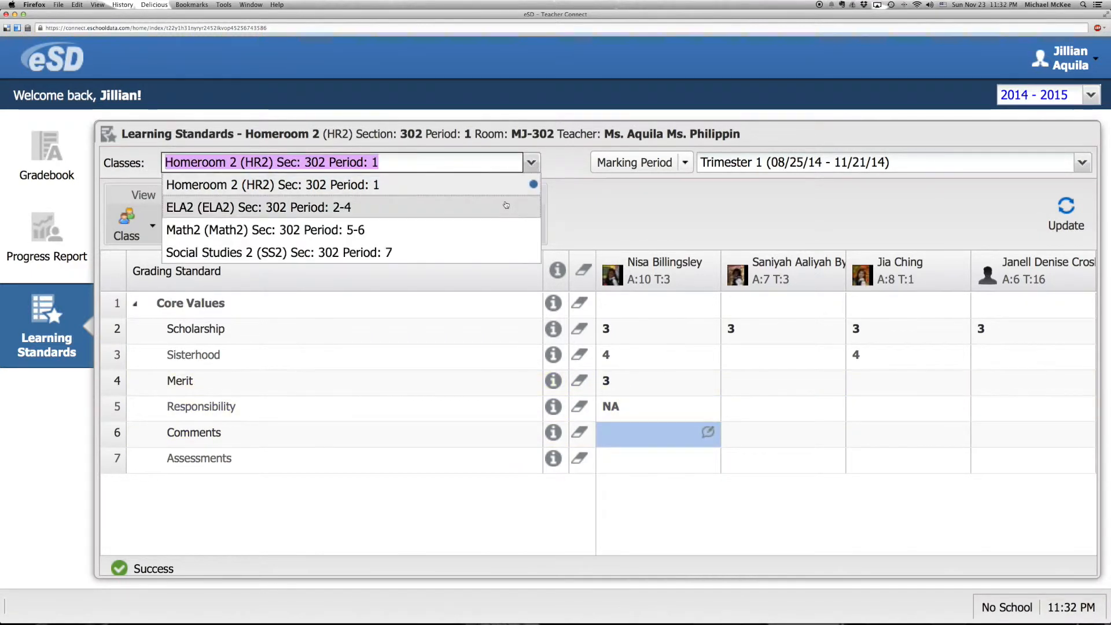
pyautogui.click(625, 218)
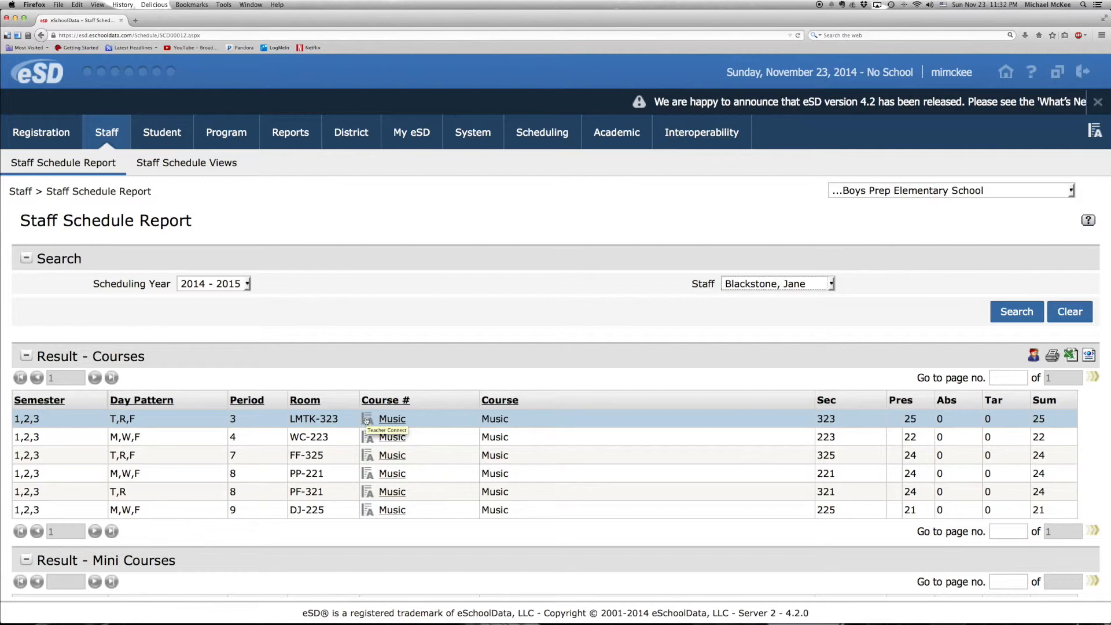
# Step: Open Teacher Connect for Music section 323, period 3, and post its Trimester 1 learning standards grid for grade entry
pyautogui.click(368, 420)
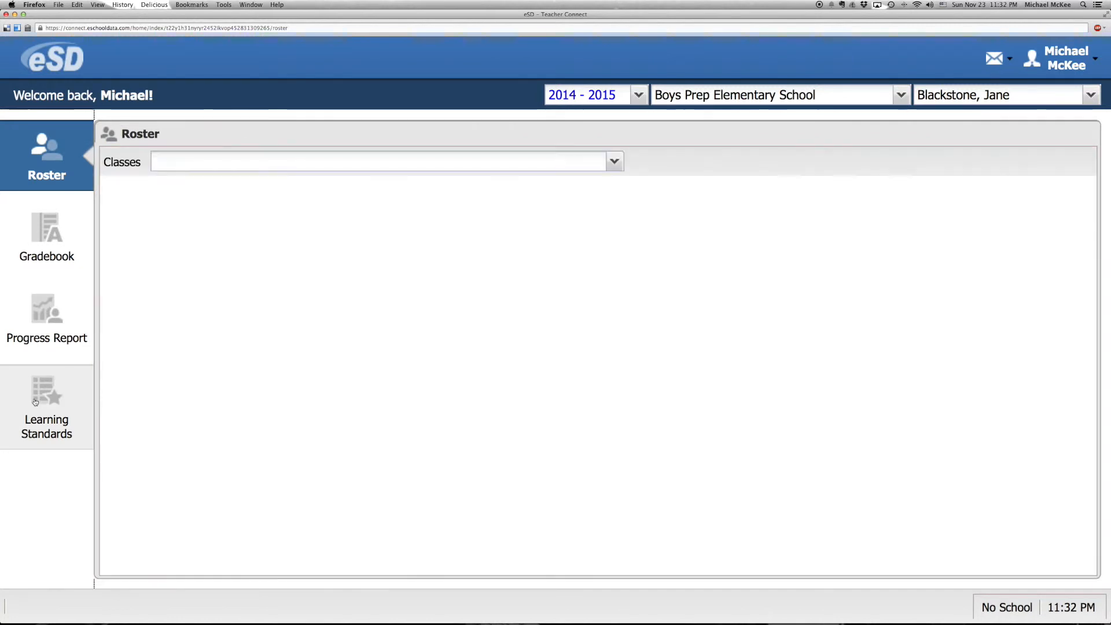
pyautogui.click(35, 402)
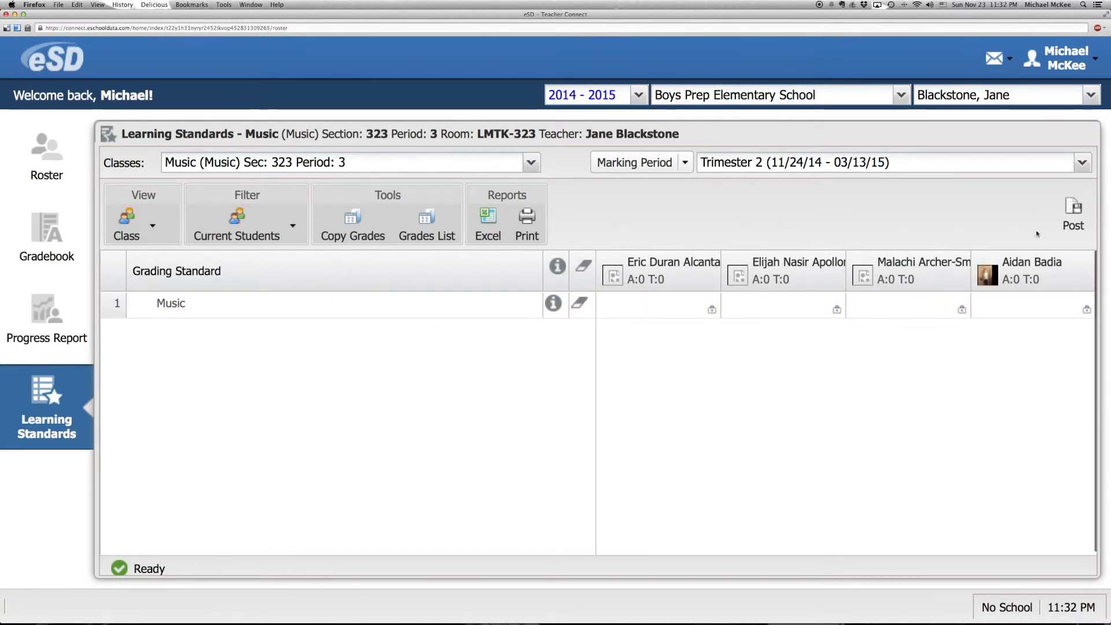
pyautogui.click(1082, 163)
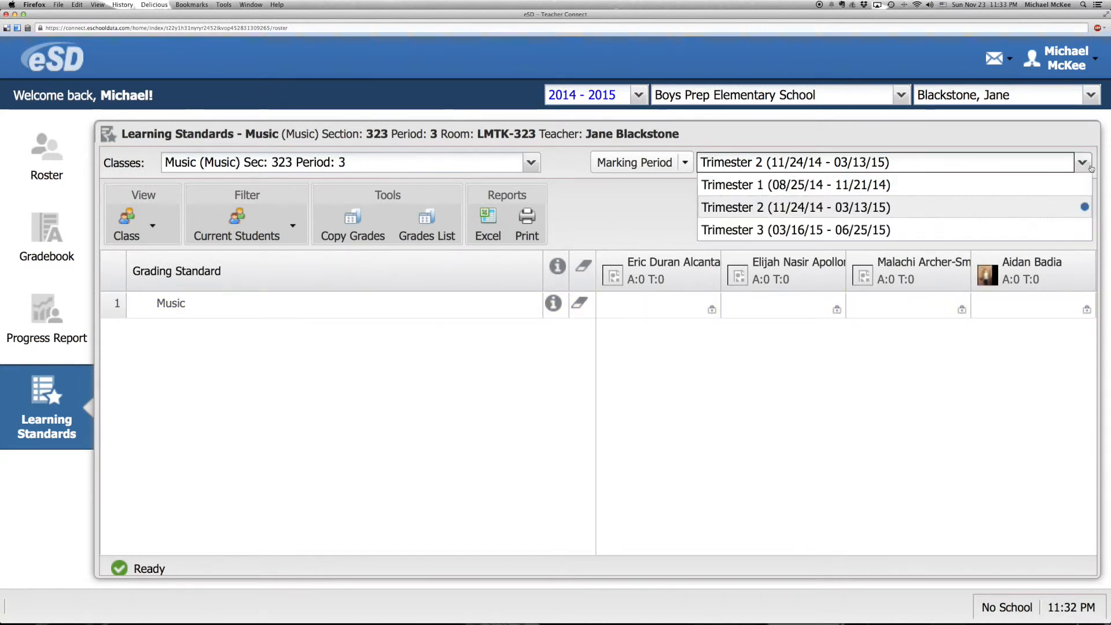
pyautogui.click(976, 194)
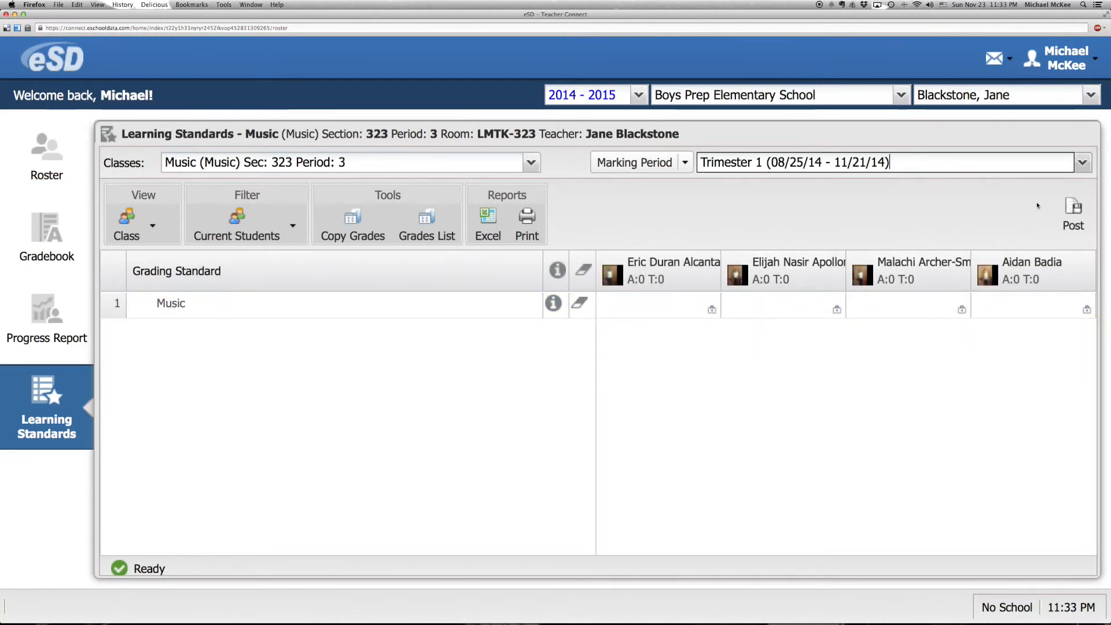
pyautogui.click(1074, 209)
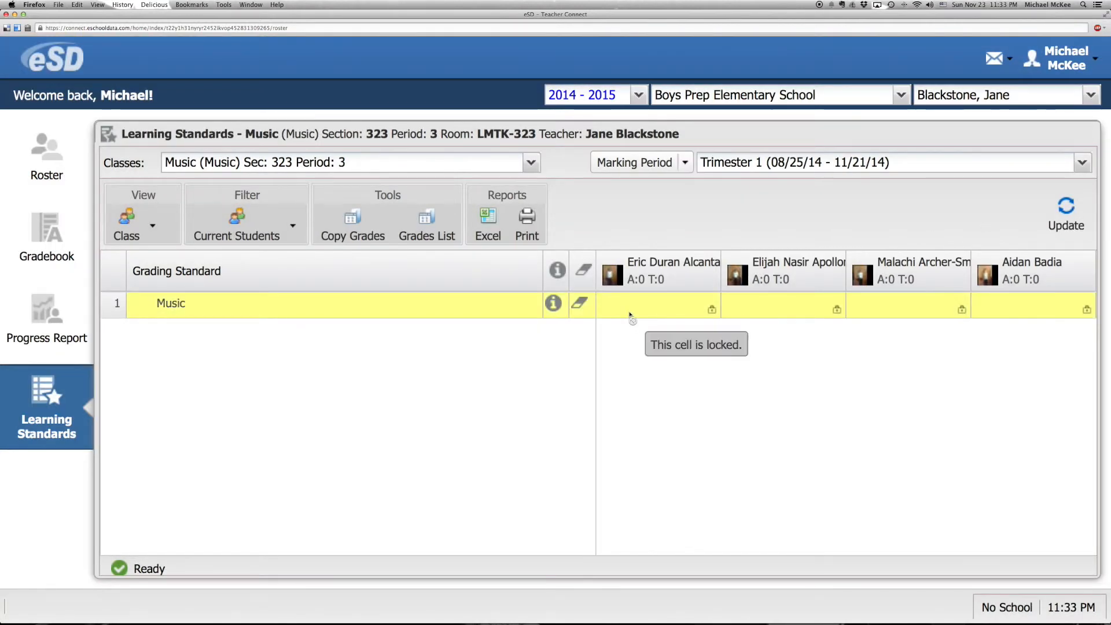
# Step: Set the first student's Music grade to 3 and fill that grade across all the other students
pyautogui.click(630, 307)
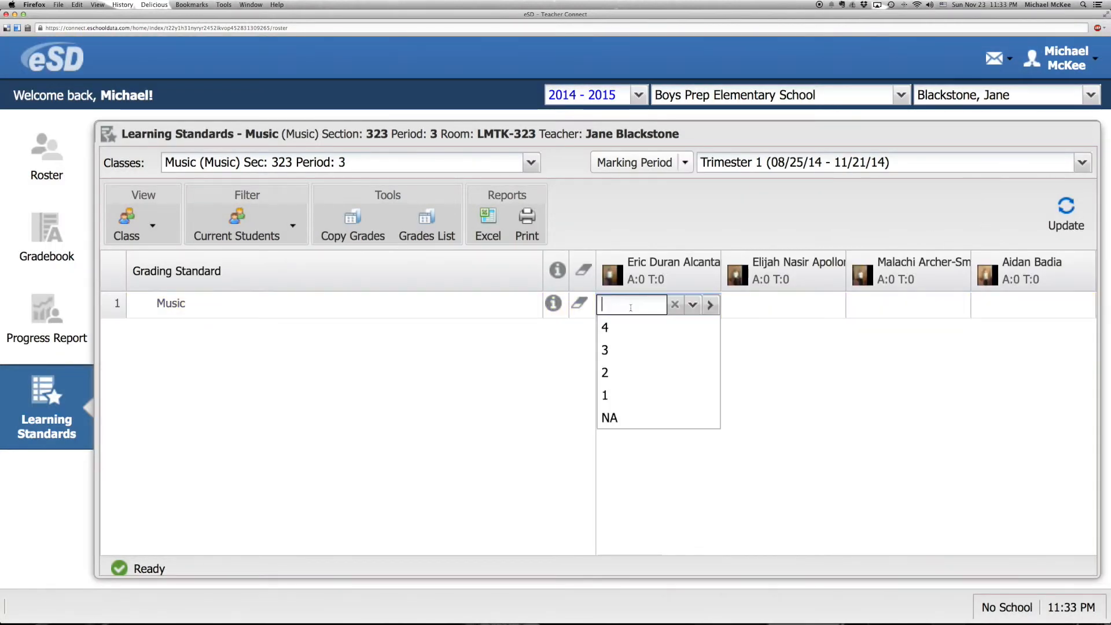
pyautogui.click(621, 350)
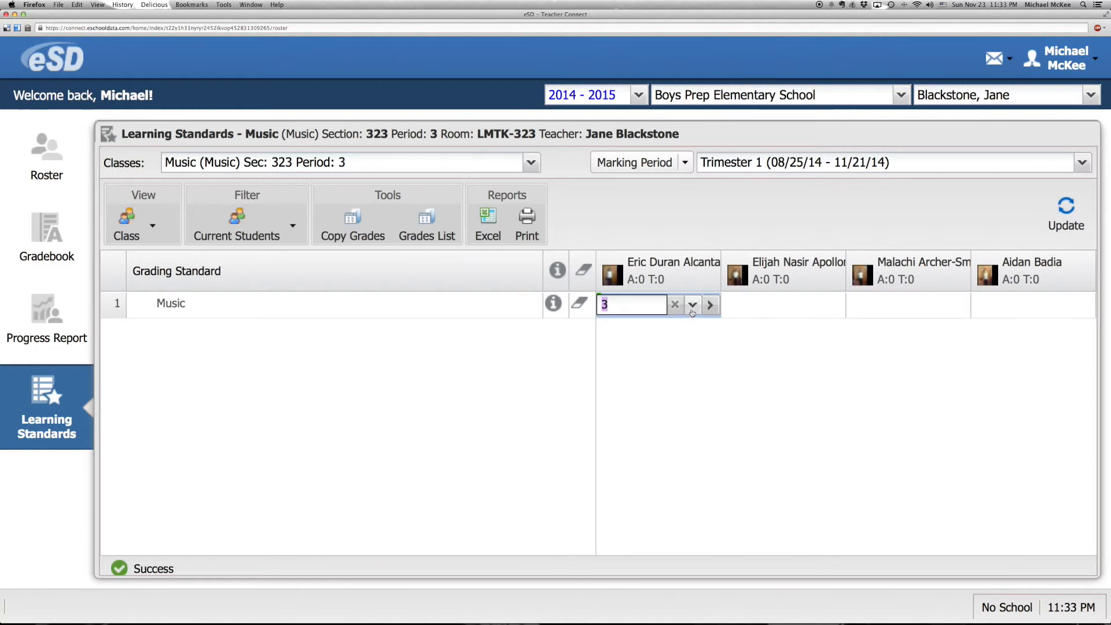
pyautogui.click(713, 305)
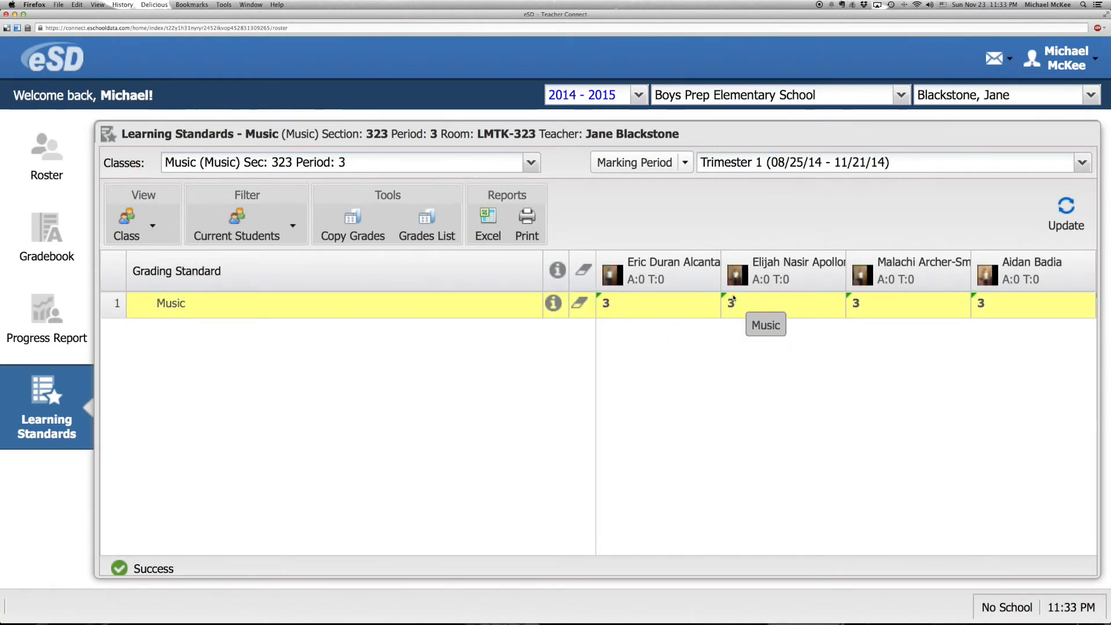
# Step: Change the third student's Music grade to 4, leaving the fourth student's grade as it is
pyautogui.click(860, 302)
pyautogui.click(859, 327)
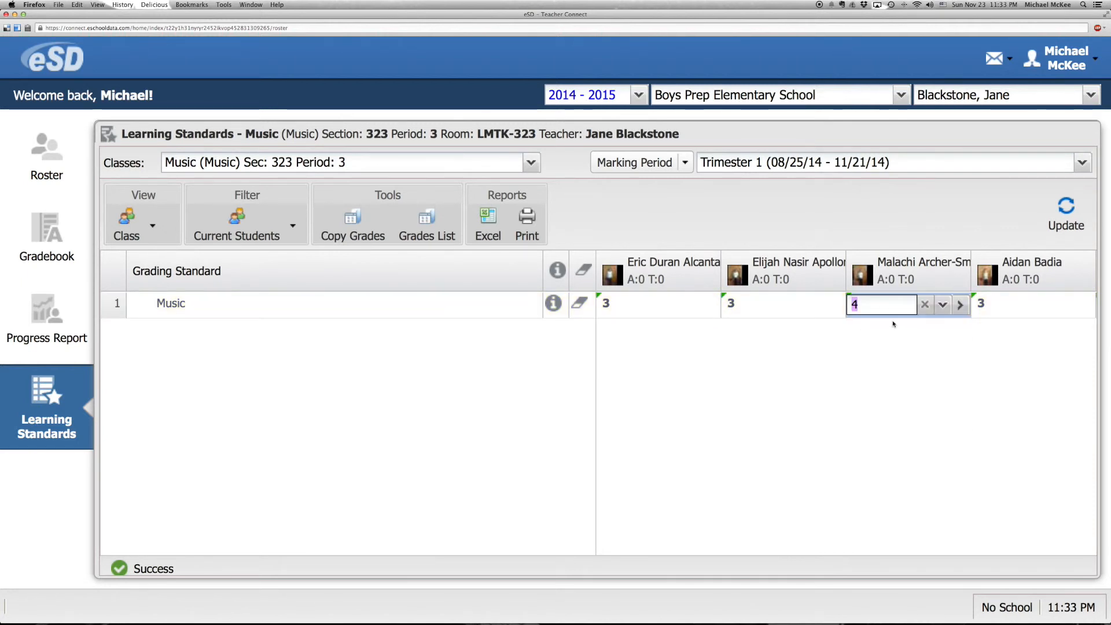
pyautogui.click(994, 310)
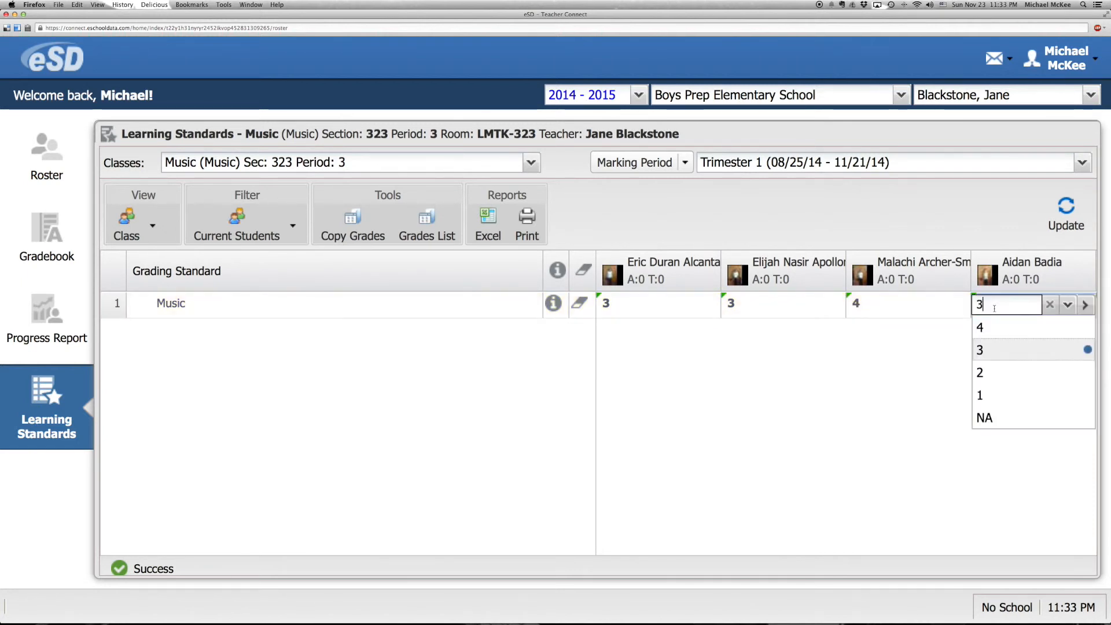
pyautogui.click(942, 372)
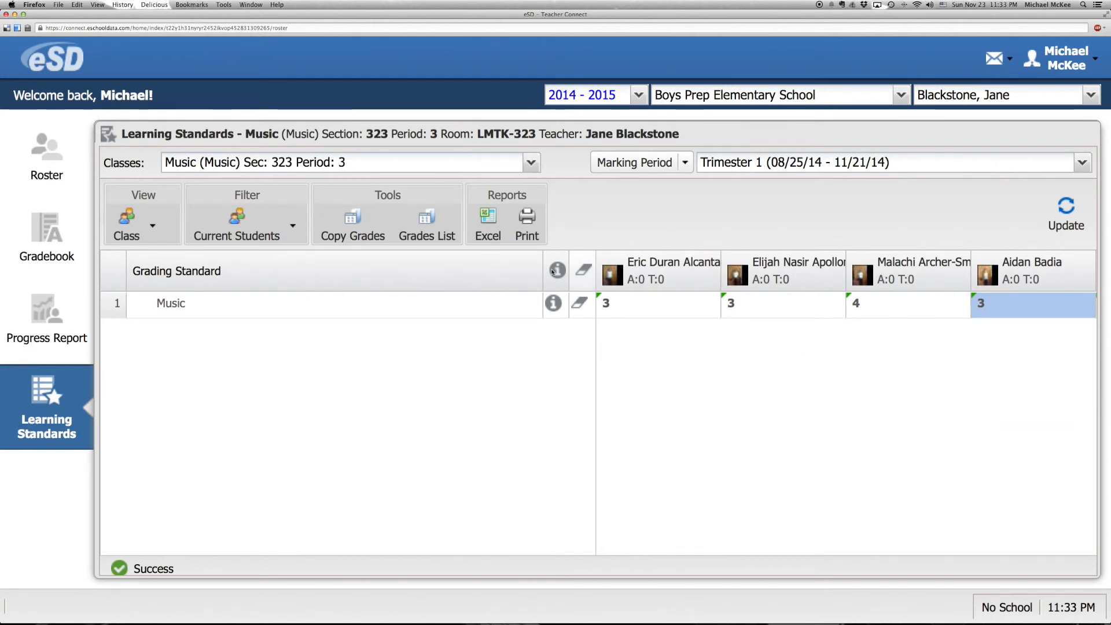
# Step: Switch to Music section 223, period 4, and post its Trimester 1 grading grid for grade entry
pyautogui.click(531, 162)
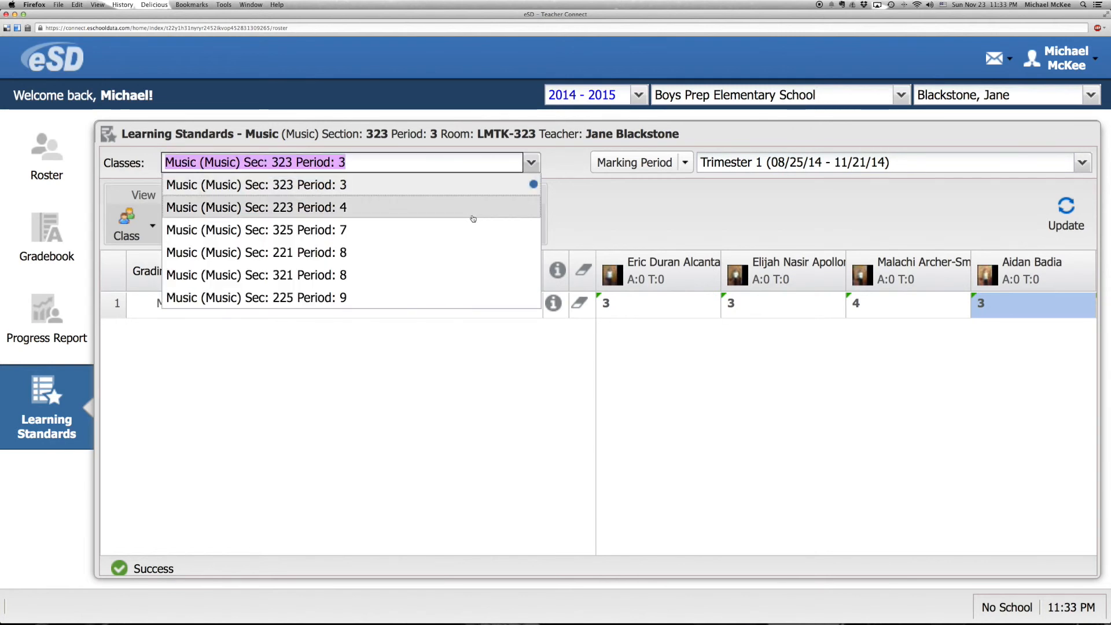
pyautogui.click(423, 210)
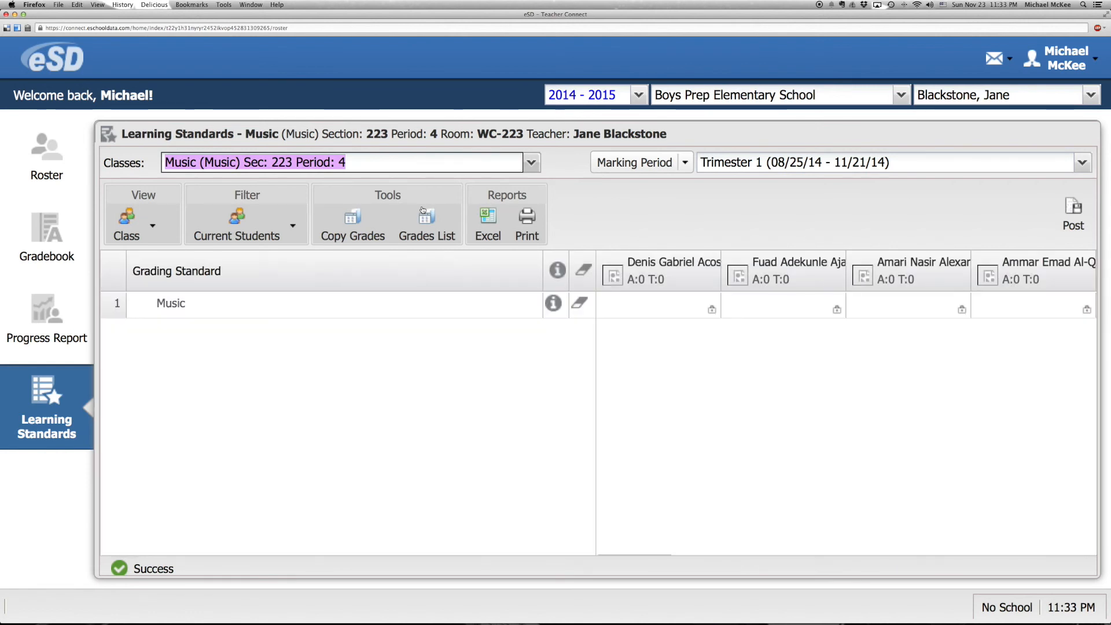
pyautogui.click(1074, 218)
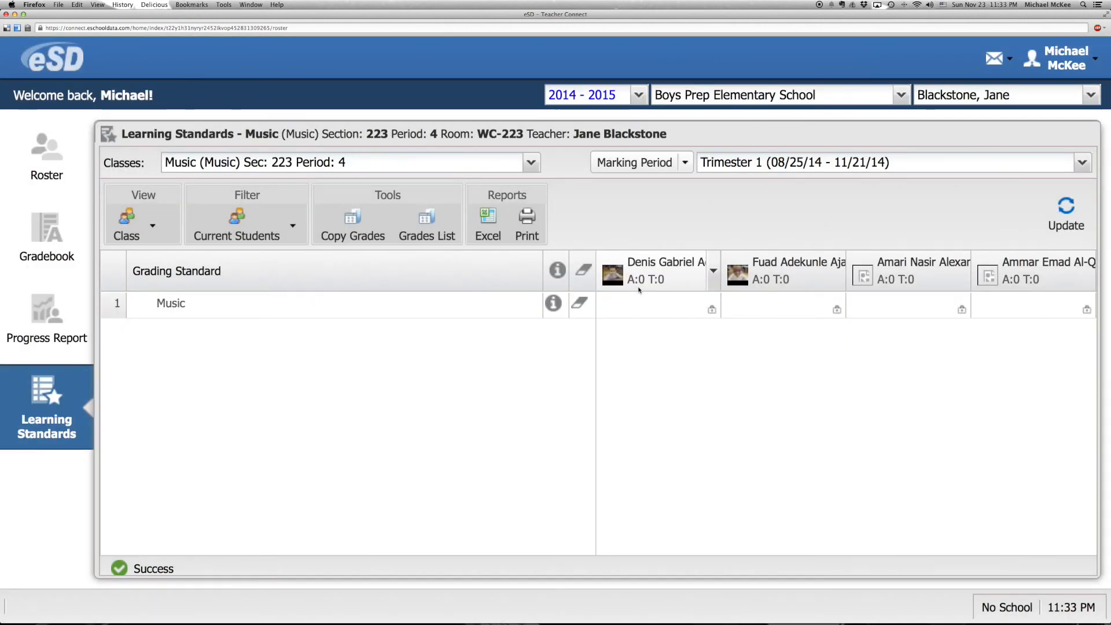